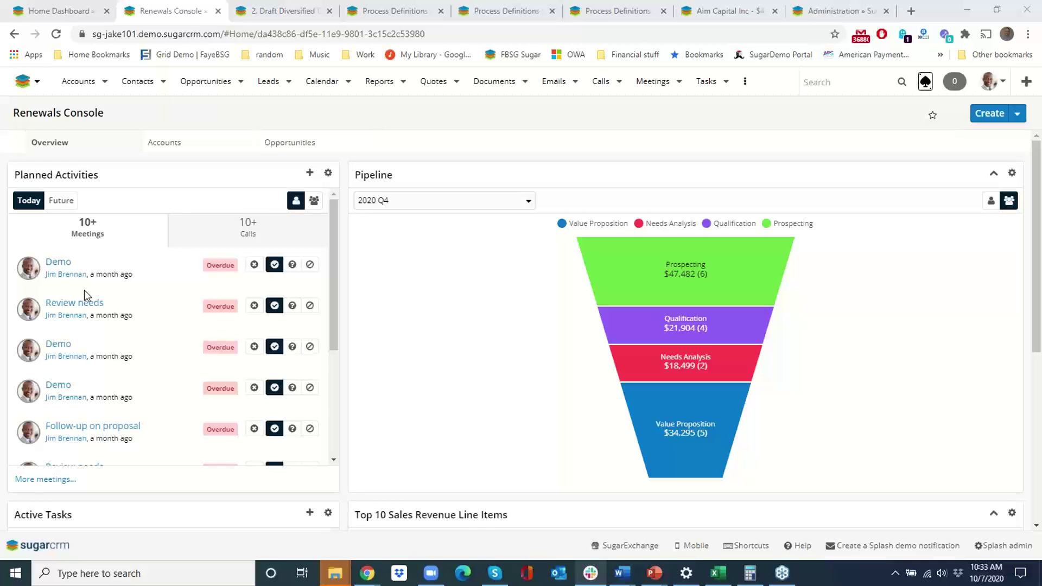
Review the Renewals Console overview, from planned activities and active tasks to the pipeline and top sales revenue line items
scroll(2, 338, "down", 3)
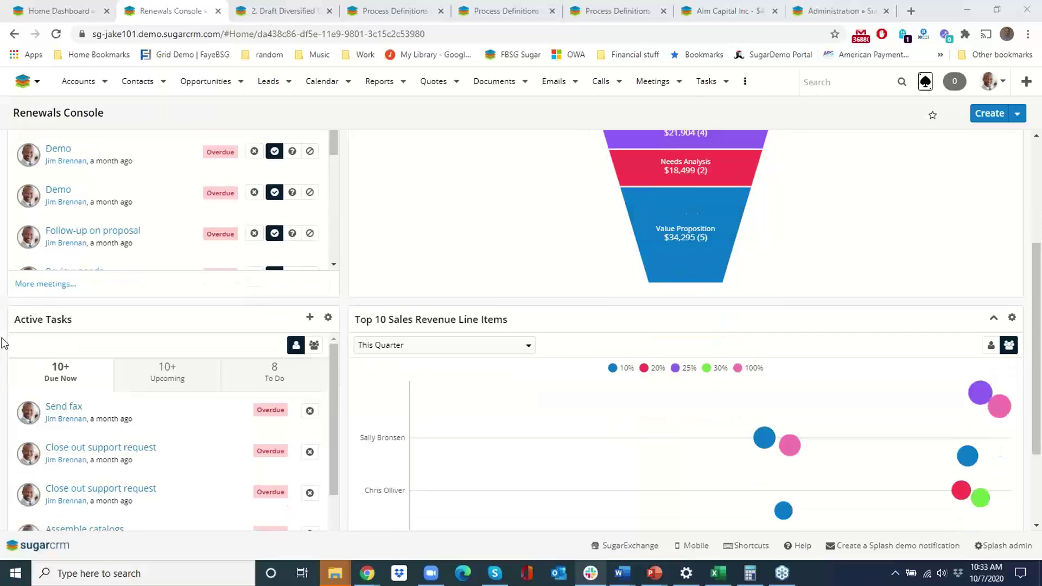
scroll(2, 342, "down", 2)
scroll(2, 342, "up", 5)
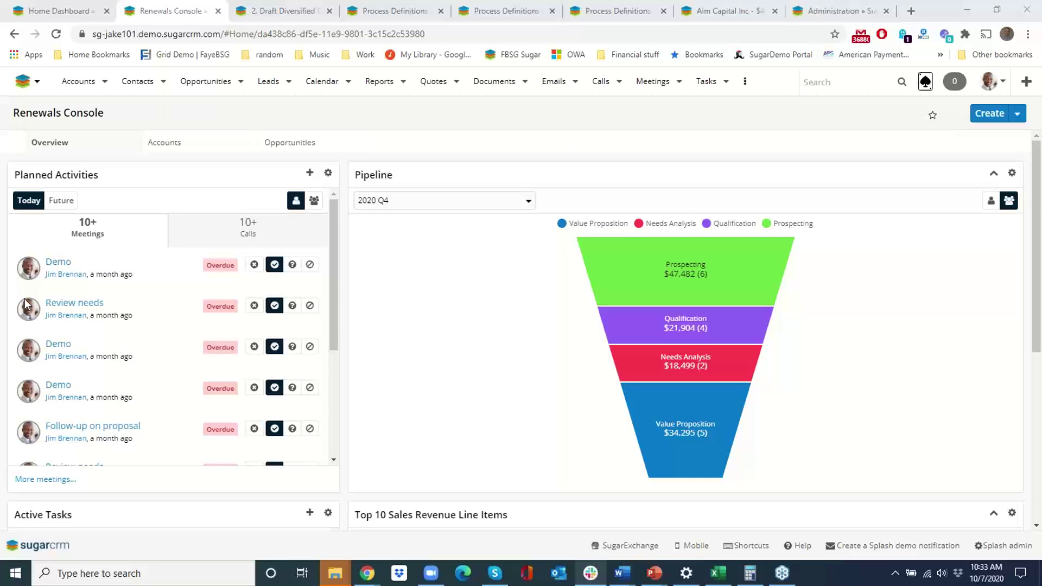
mouse_move(682, 277)
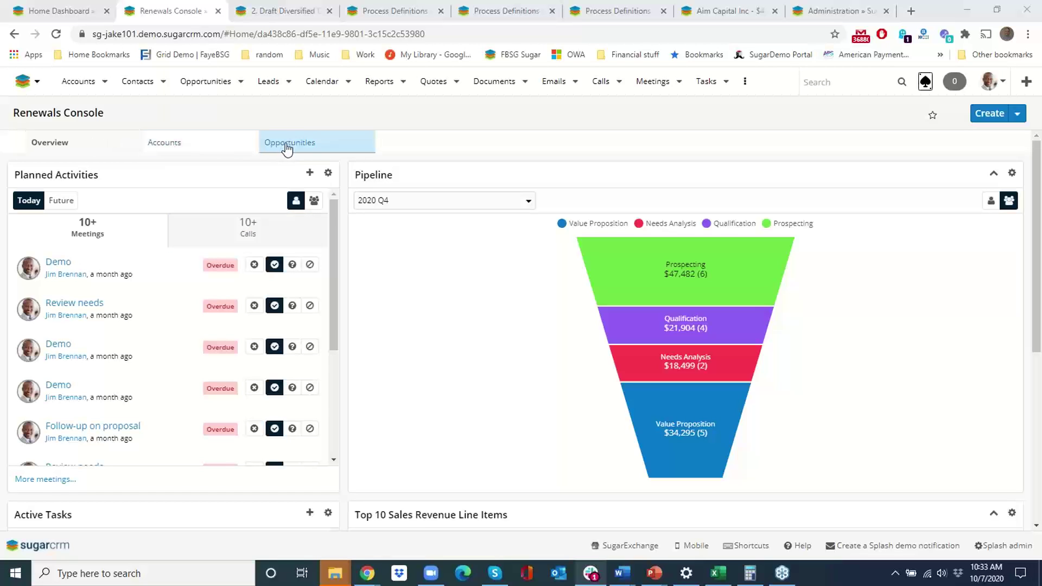
Open the console's account list and examine the details of the 360 Vacations account
left_click(204, 144)
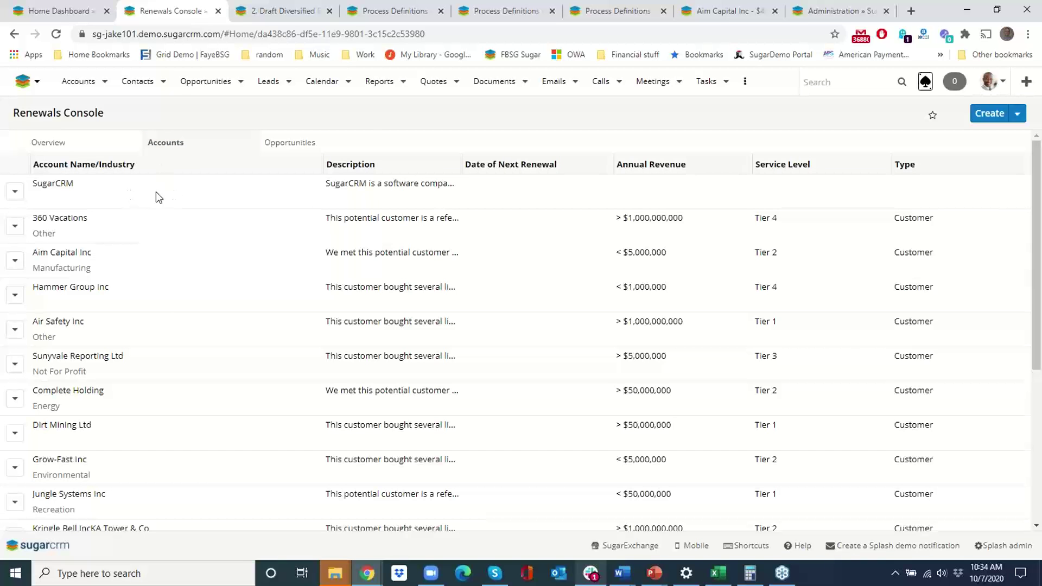
left_click(137, 227)
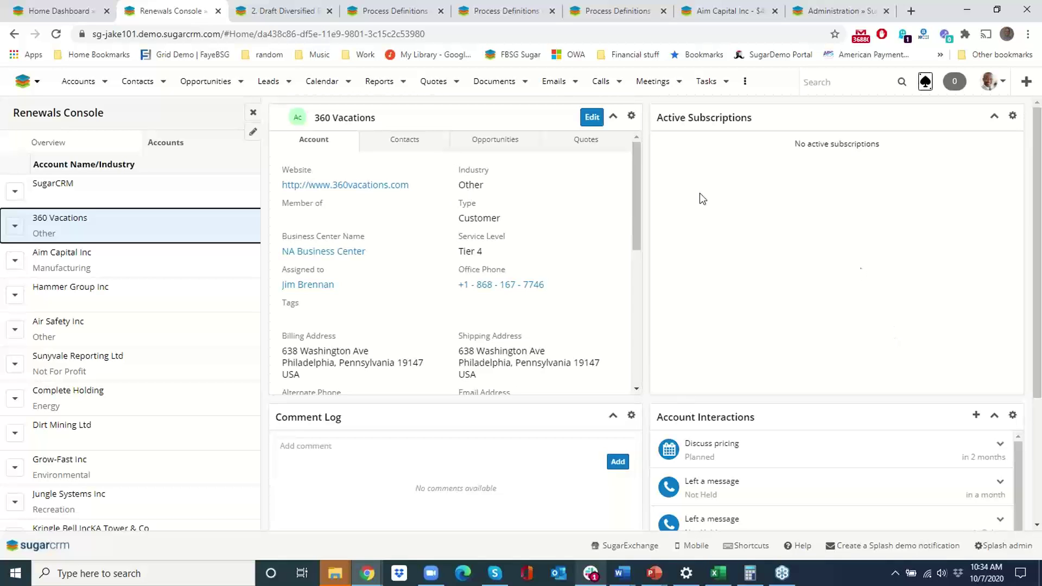
scroll(344, 343, "down", 1)
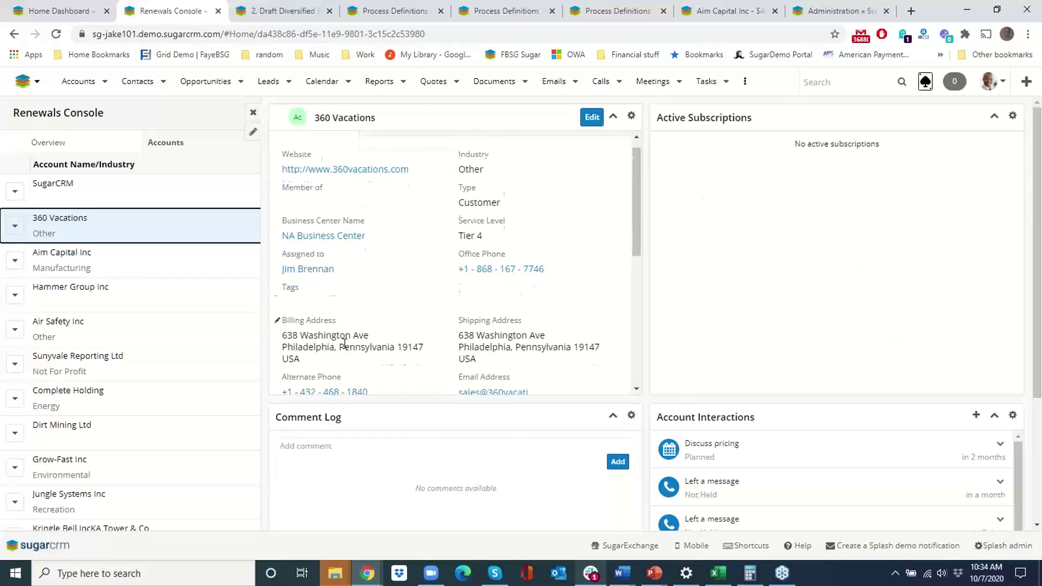
Open the Aim Capital Inc account and examine its active subscriptions and comment log
left_click(196, 264)
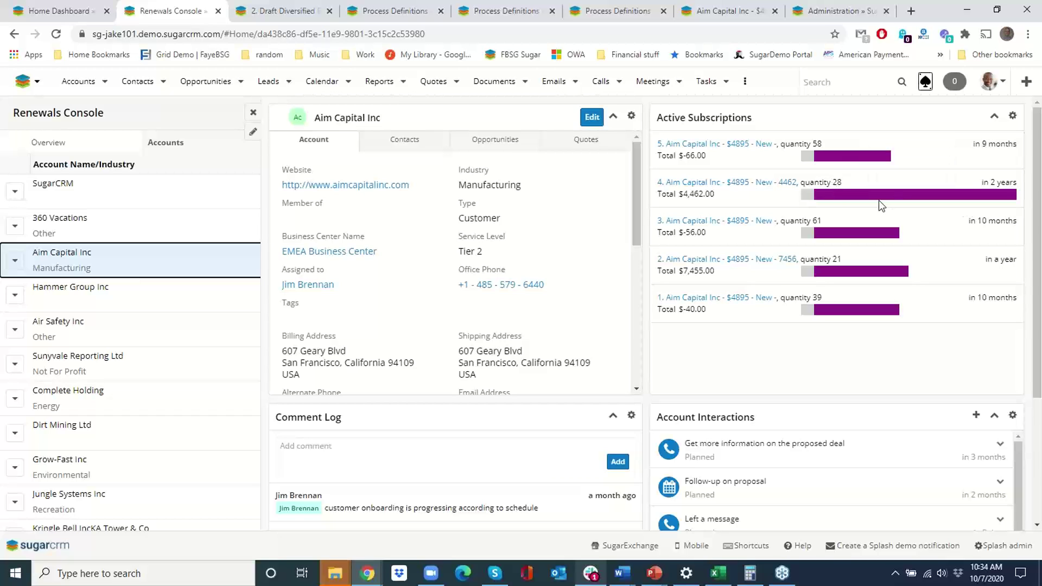
mouse_move(869, 202)
scroll(526, 409, "down", 1)
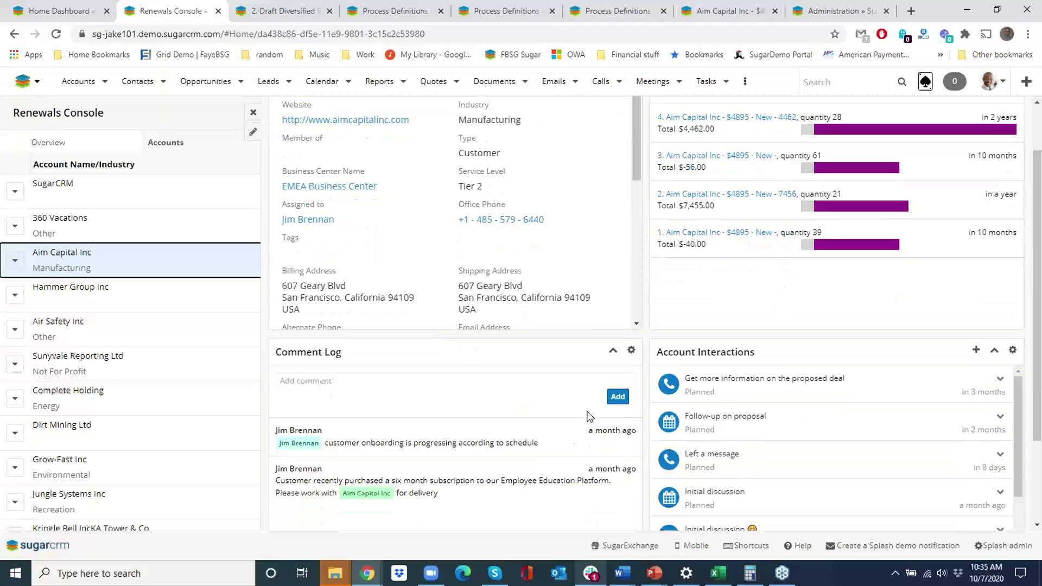
left_click(450, 393)
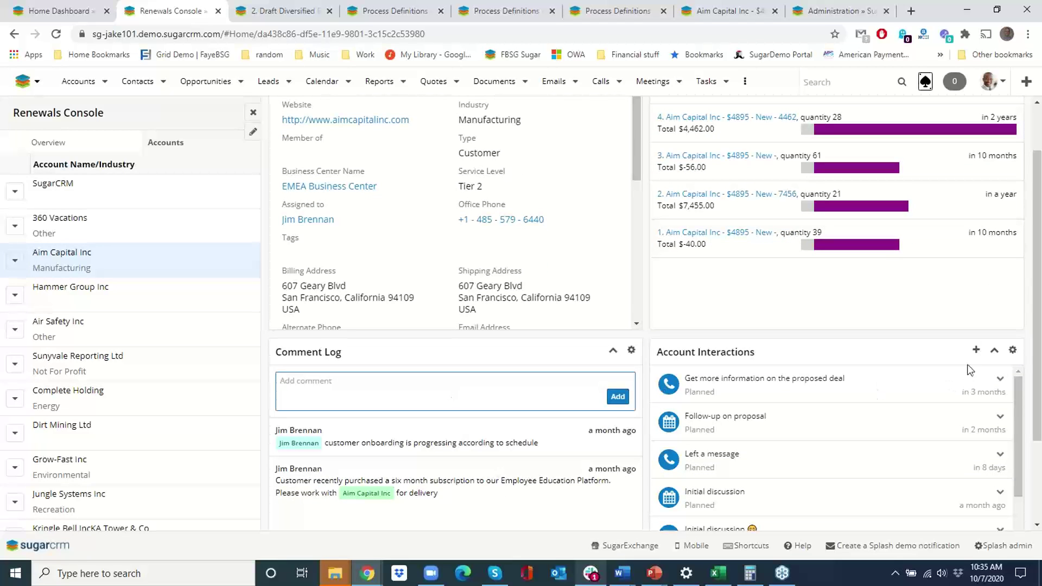
Check the options for adding an account interaction and read Aim Capital Inc's full account details before closing the record
left_click(977, 351)
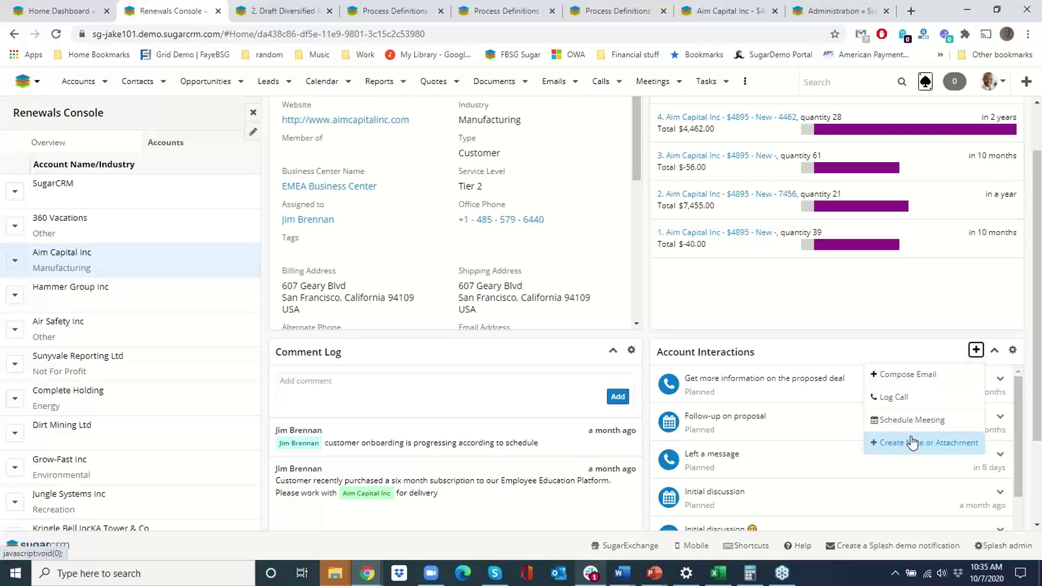
scroll(774, 379, "up", 1)
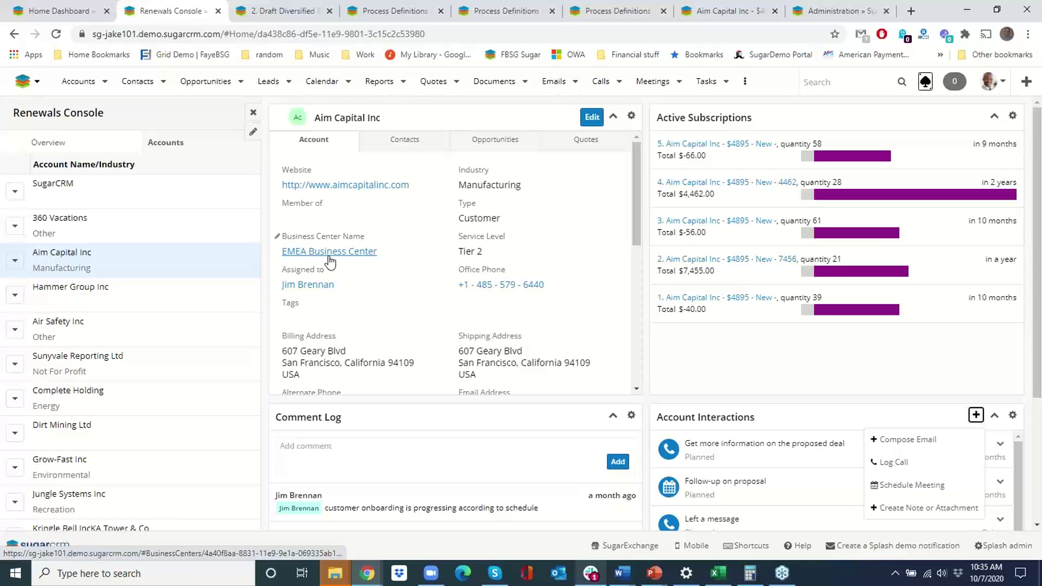
scroll(416, 259, "down", 5)
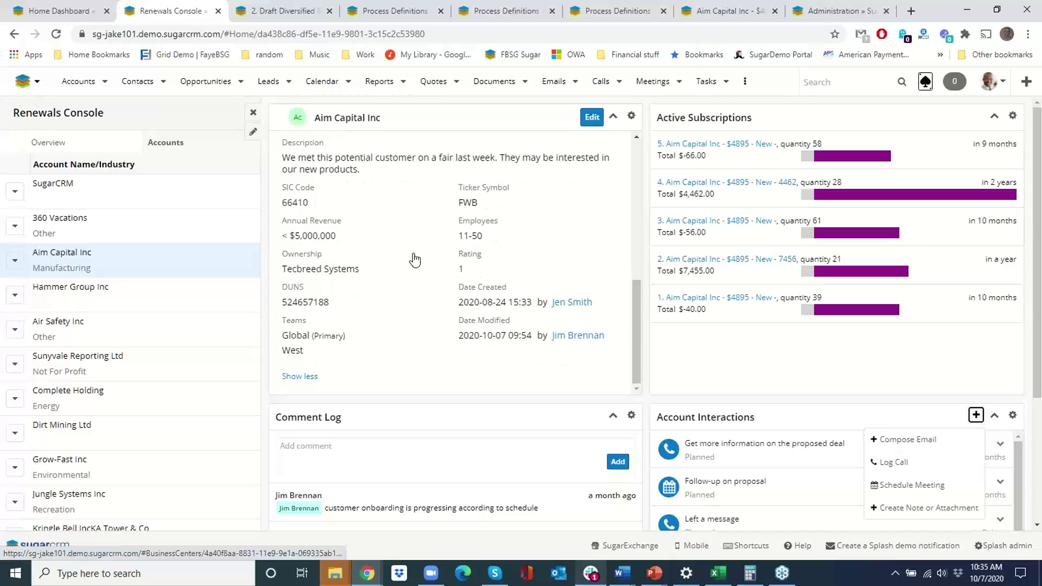
scroll(415, 255, "up", 5)
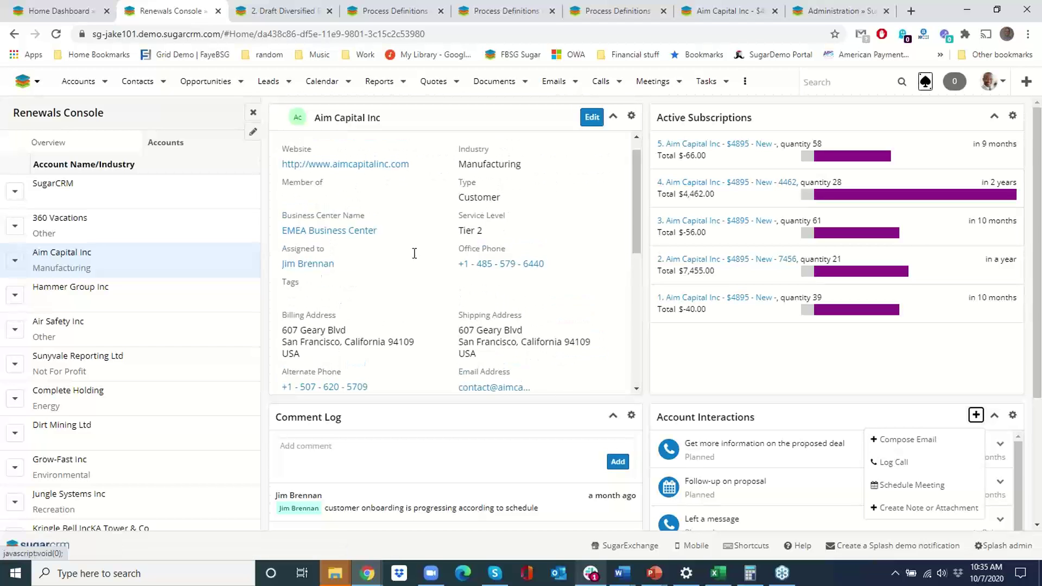
left_click(253, 113)
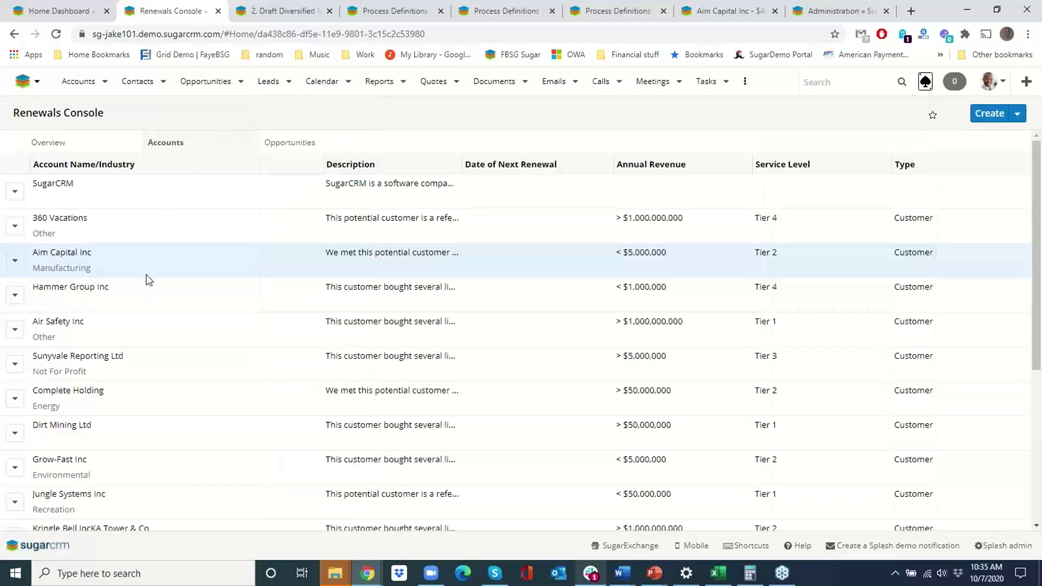
View the Hammer Group Inc account and return to the full account list
left_click(139, 291)
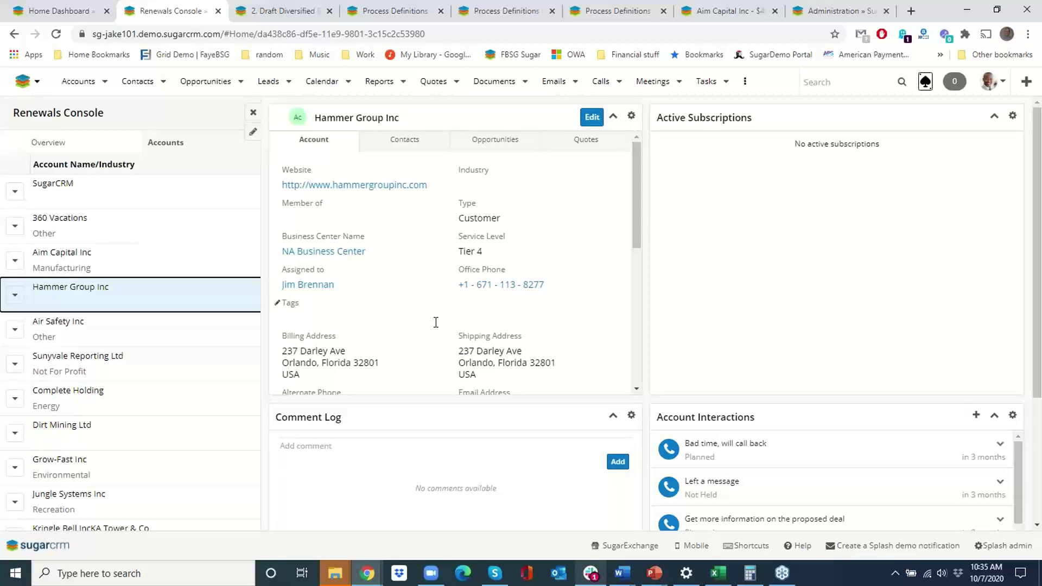
left_click(254, 114)
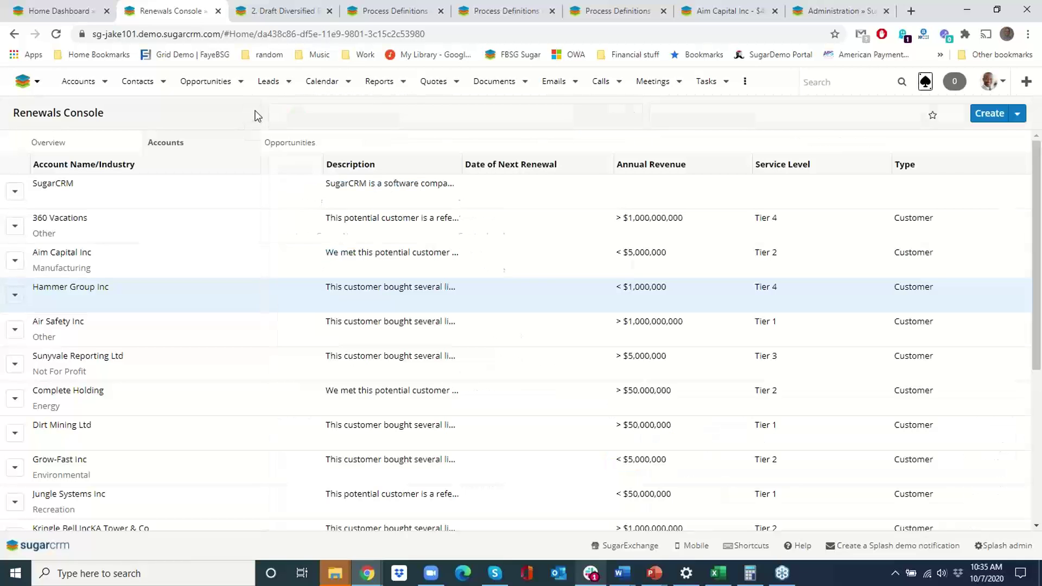
Show the console's opportunities and look through their stages, expected close dates and amounts
left_click(288, 146)
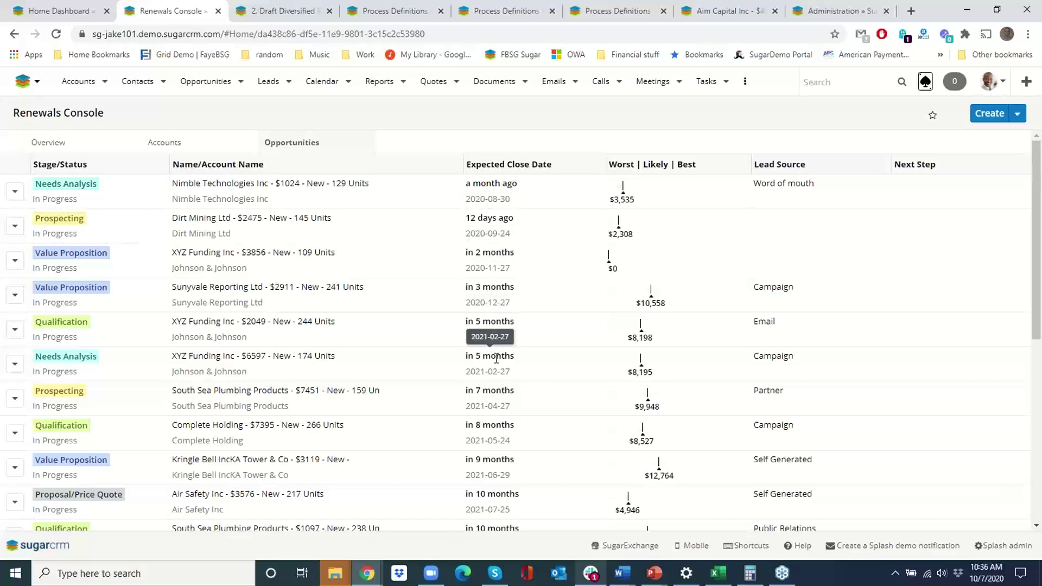
scroll(494, 356, "down", 3)
scroll(496, 358, "down", 5)
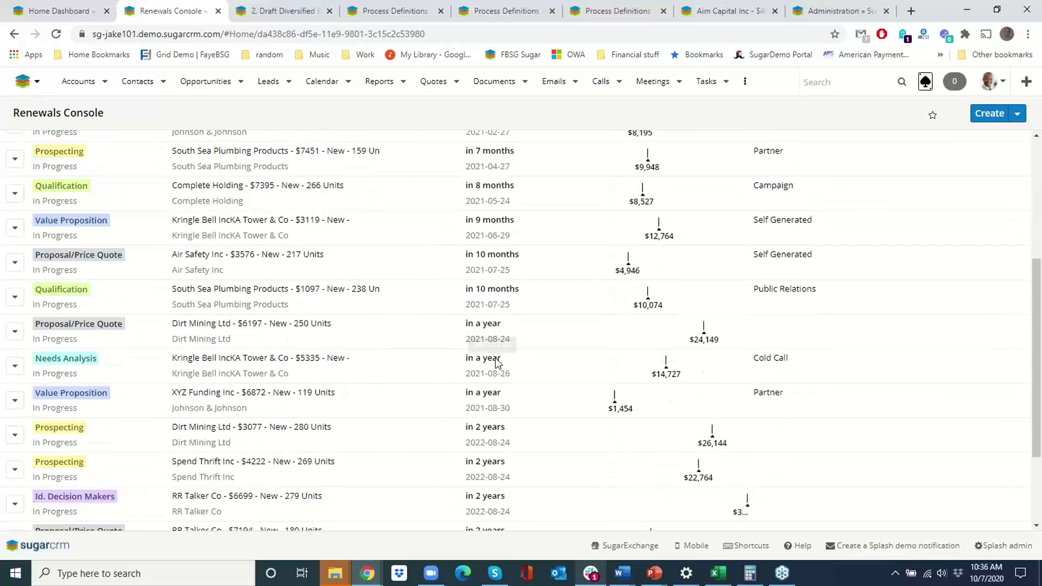
scroll(495, 357, "up", 7)
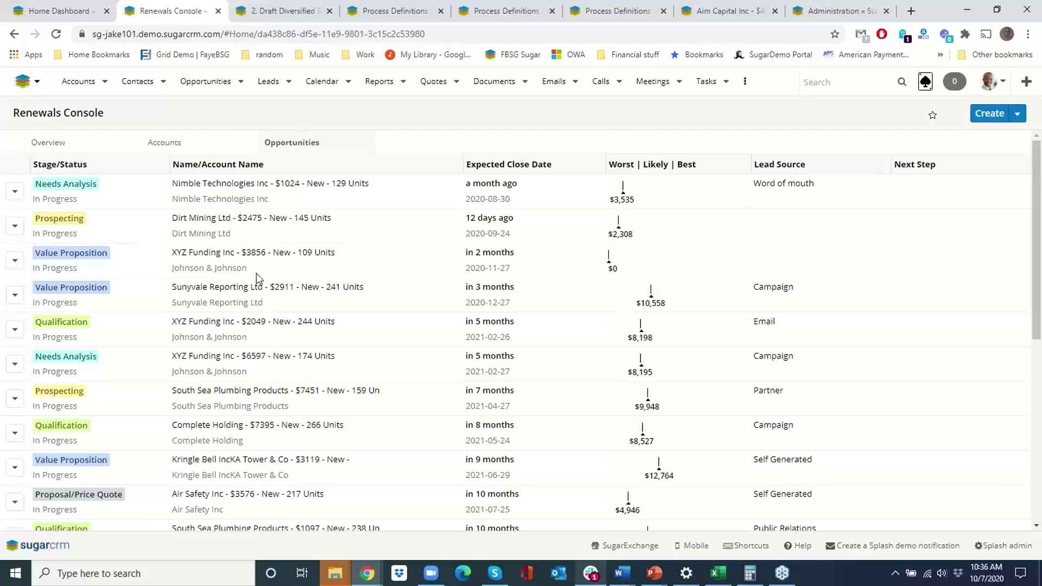
Examine the Dirt Mining Ltd opportunity for 145 units, including its account details and the inline editing of Next Step
double_click(184, 224)
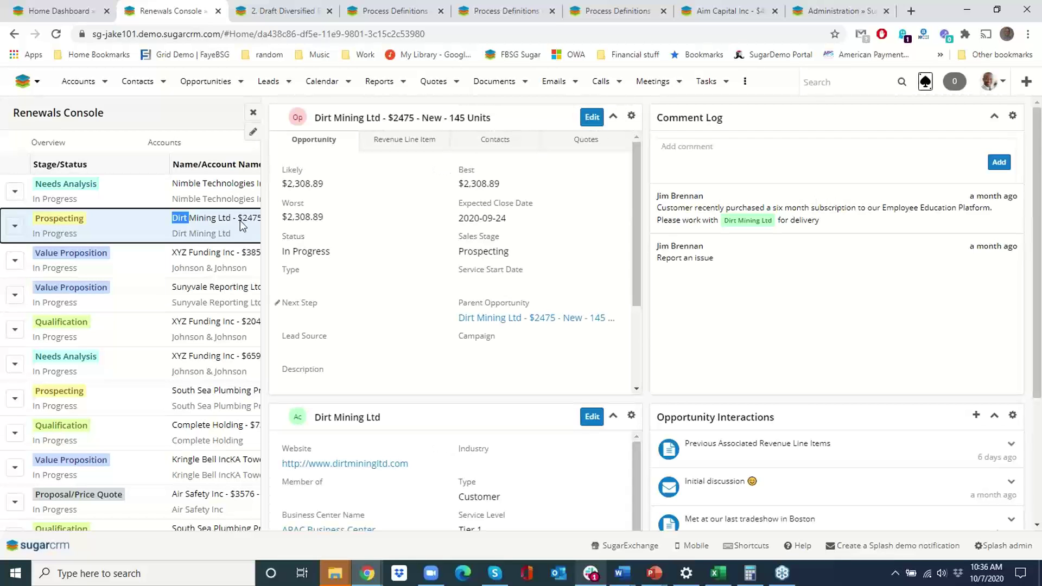
scroll(533, 449, "down", 2)
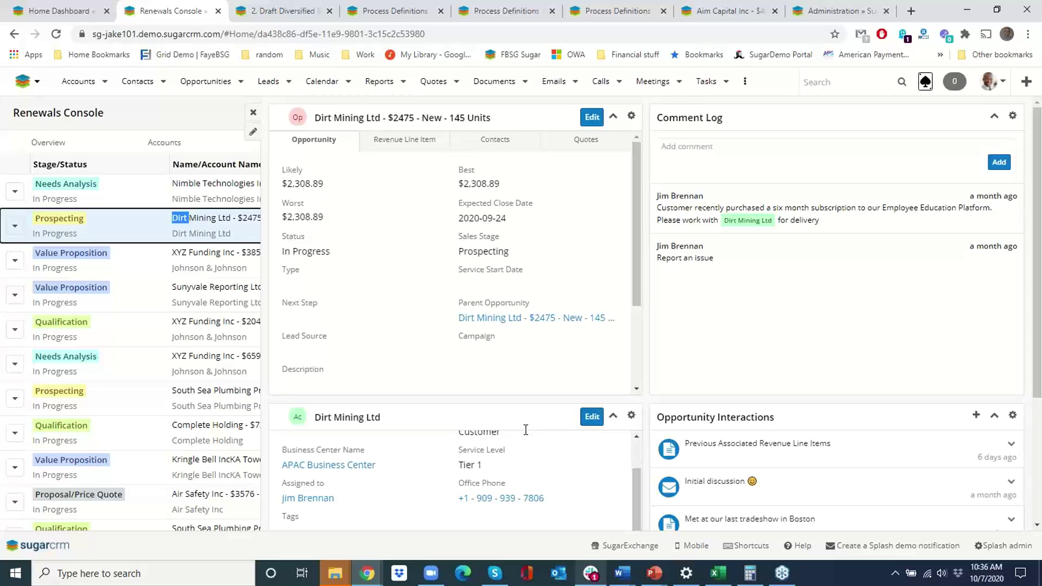
left_click(300, 302)
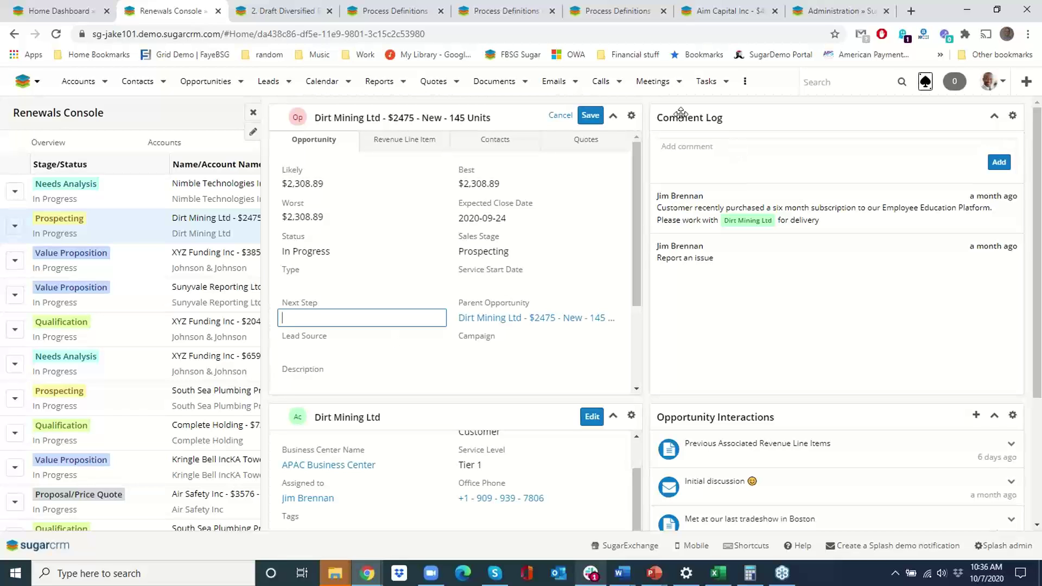
left_click(570, 115)
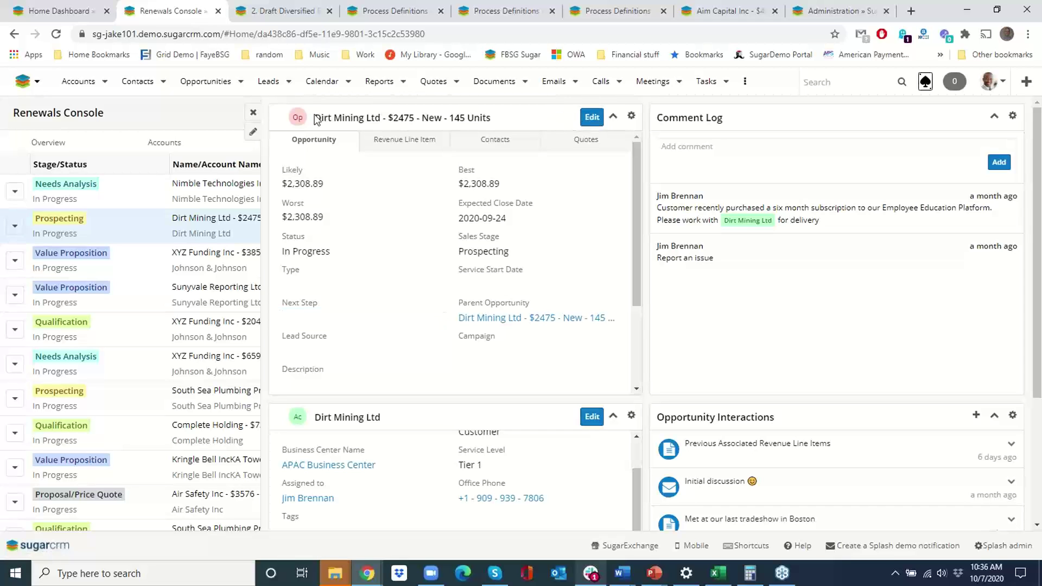
left_click(253, 113)
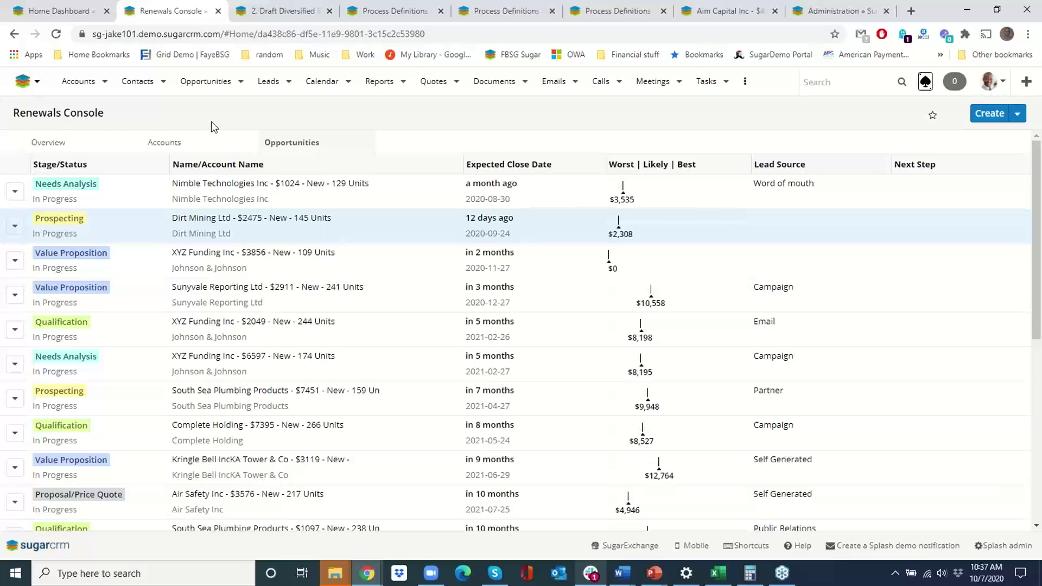
View the Draft Diversified Energy Inc purchased line item and the supervisor approval process for quote discounts greater than 20%
left_click(281, 15)
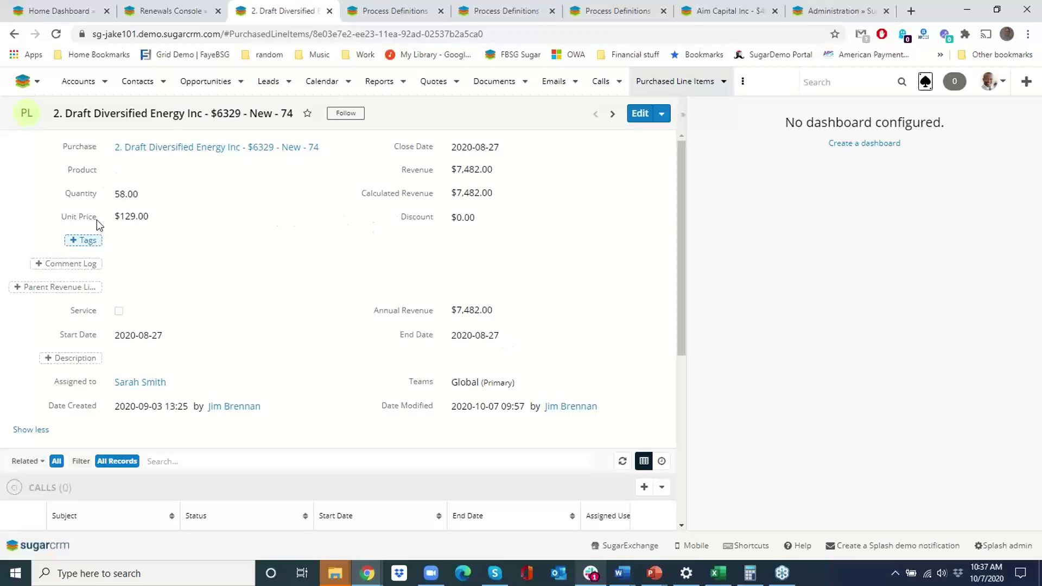
left_click(403, 17)
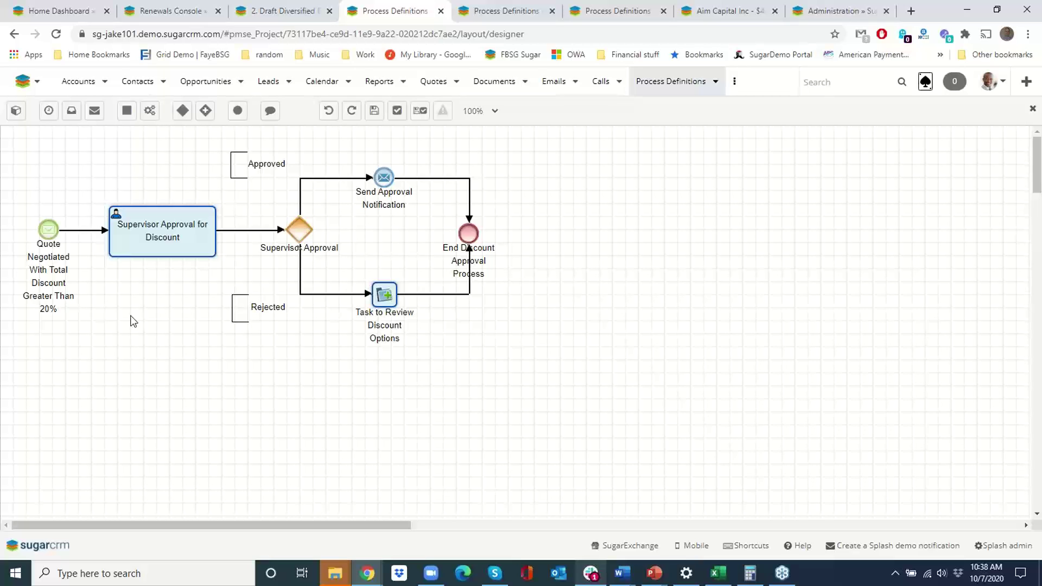
left_click(735, 85)
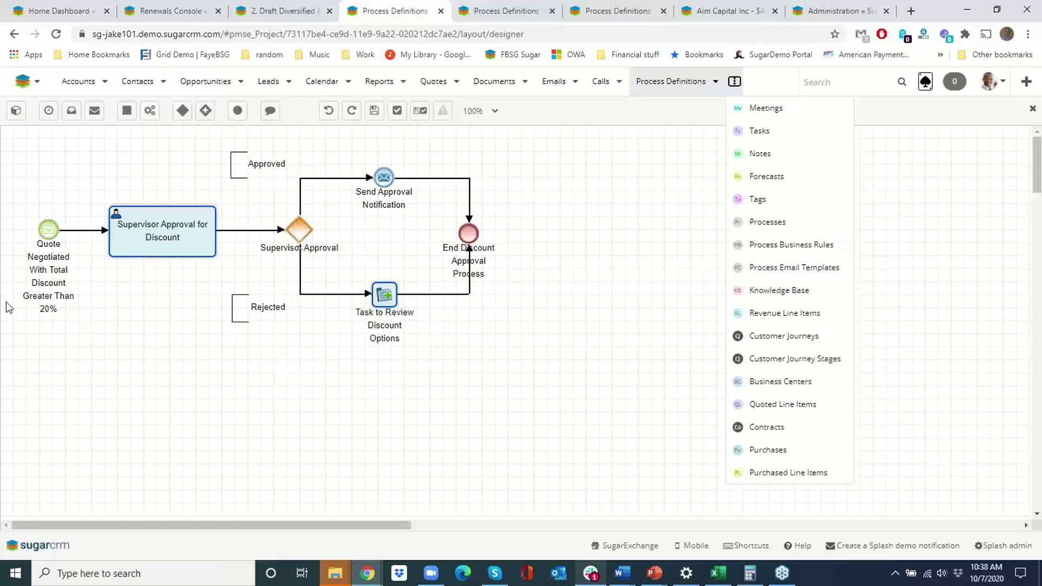
left_click(70, 348)
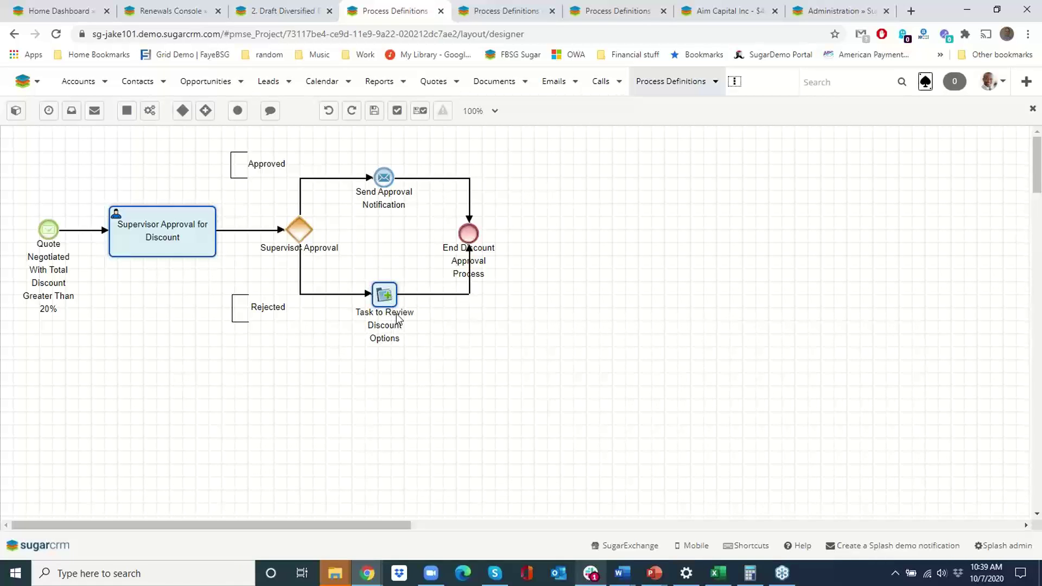
Examine the Lead Routing Process, from the regional and USA state assignments to the two-day timer and supervisor rerouting
left_click(502, 9)
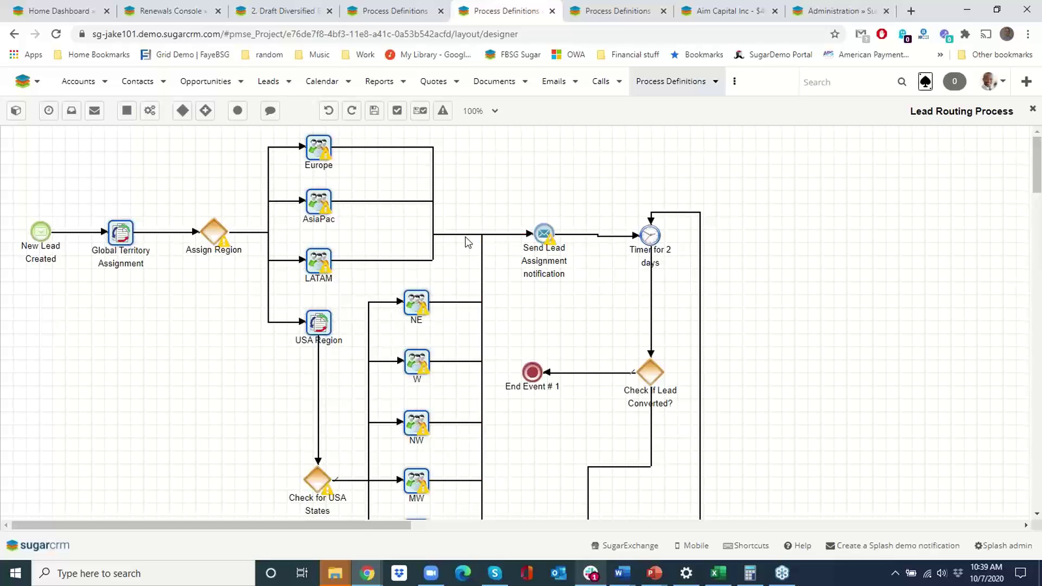
scroll(508, 254, "down", 3)
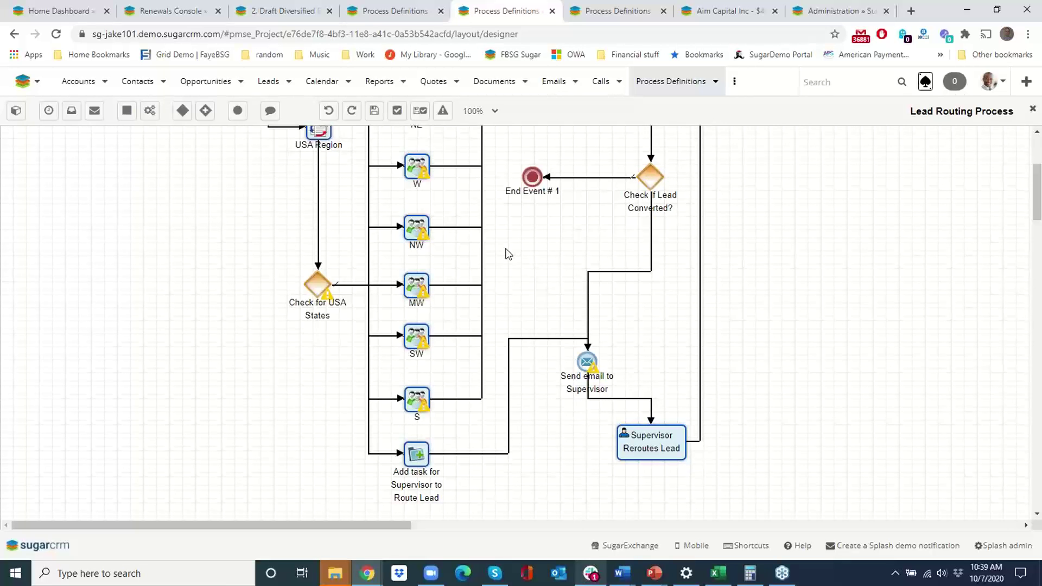
scroll(507, 253, "up", 3)
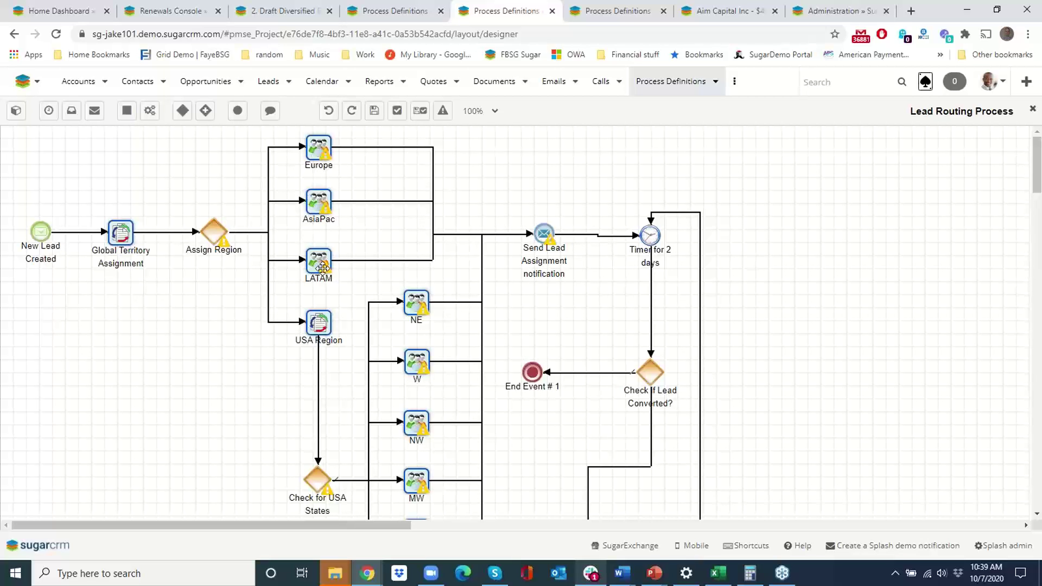
scroll(322, 294, "down", 1)
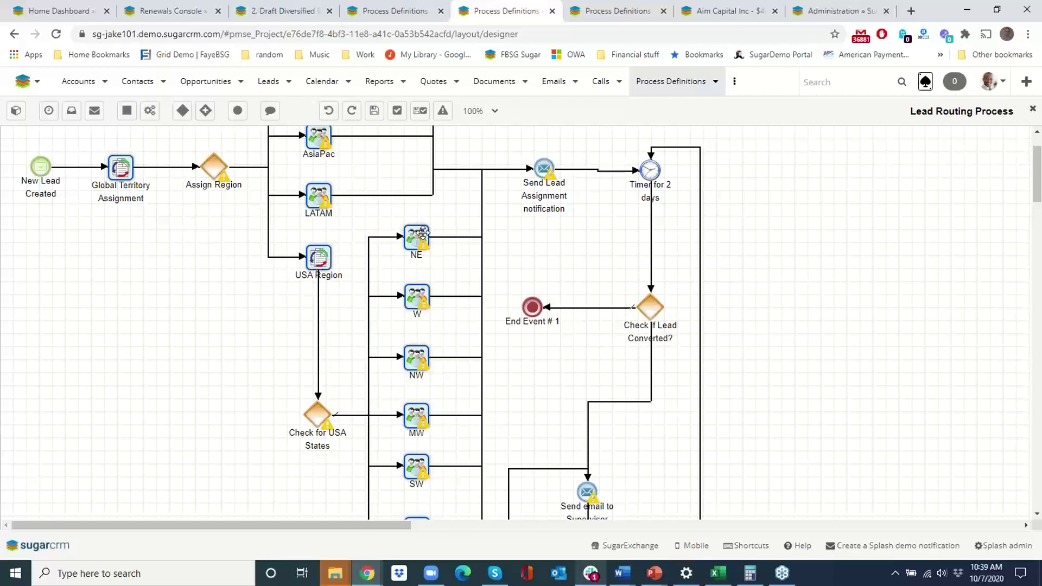
scroll(435, 292, "down", 1)
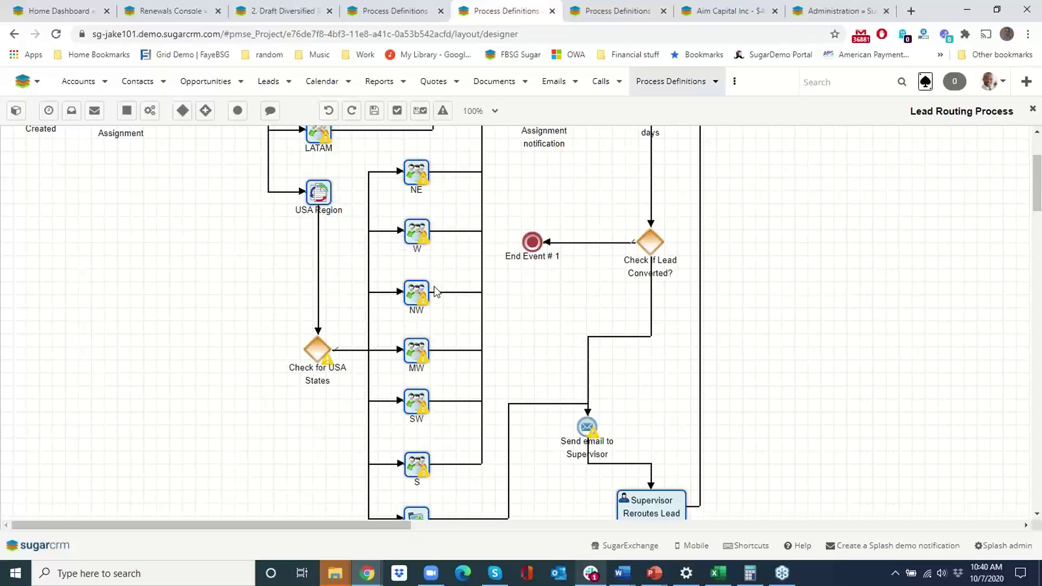
scroll(434, 292, "up", 2)
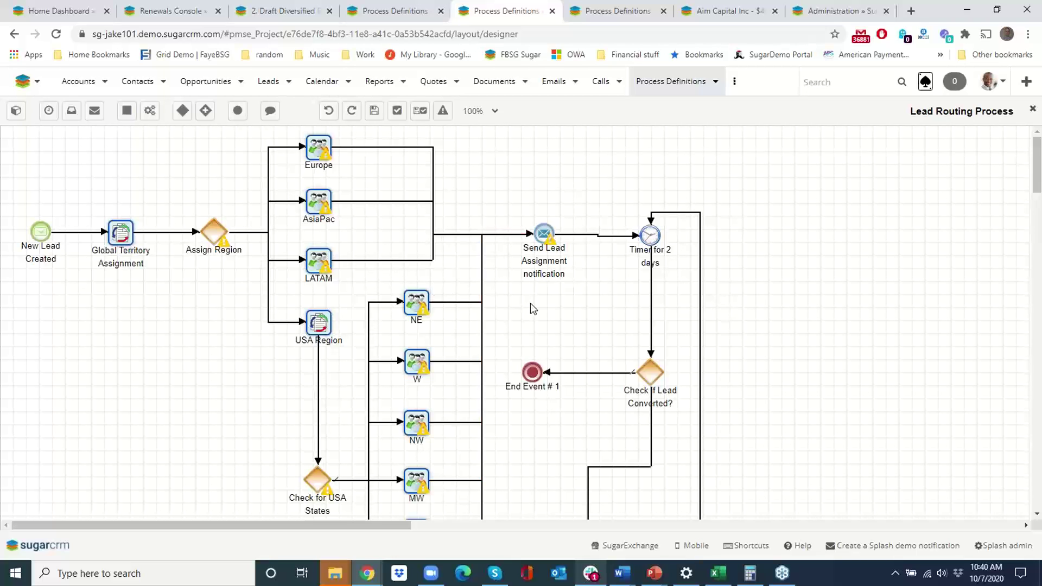
scroll(530, 303, "down", 3)
scroll(599, 308, "up", 3)
scroll(660, 390, "down", 1)
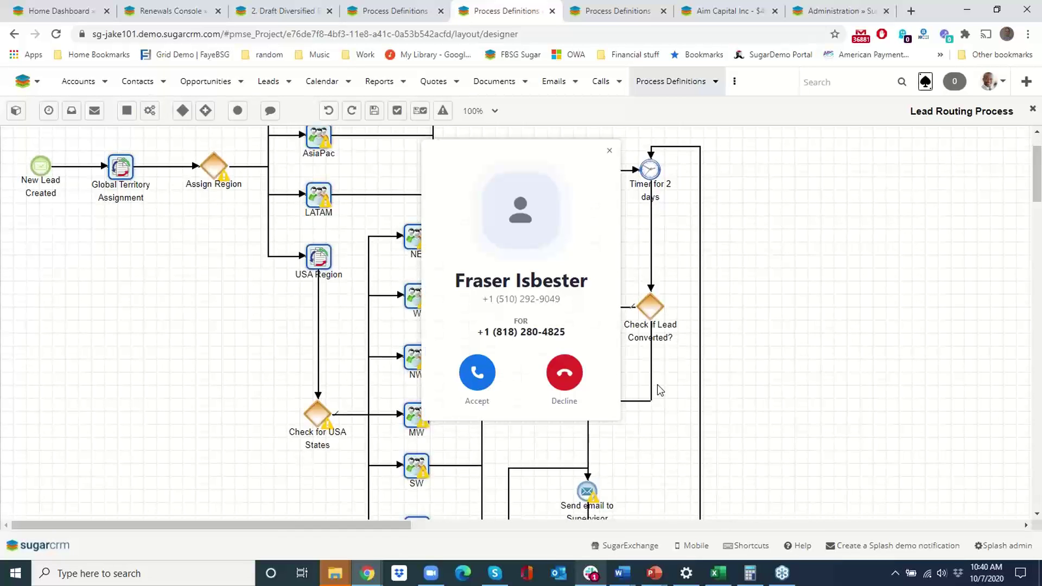
Trace the Lead Routing Process through the lead conversion check, supervisor email, rerouting and return to the two-day timer
scroll(659, 389, "down", 1)
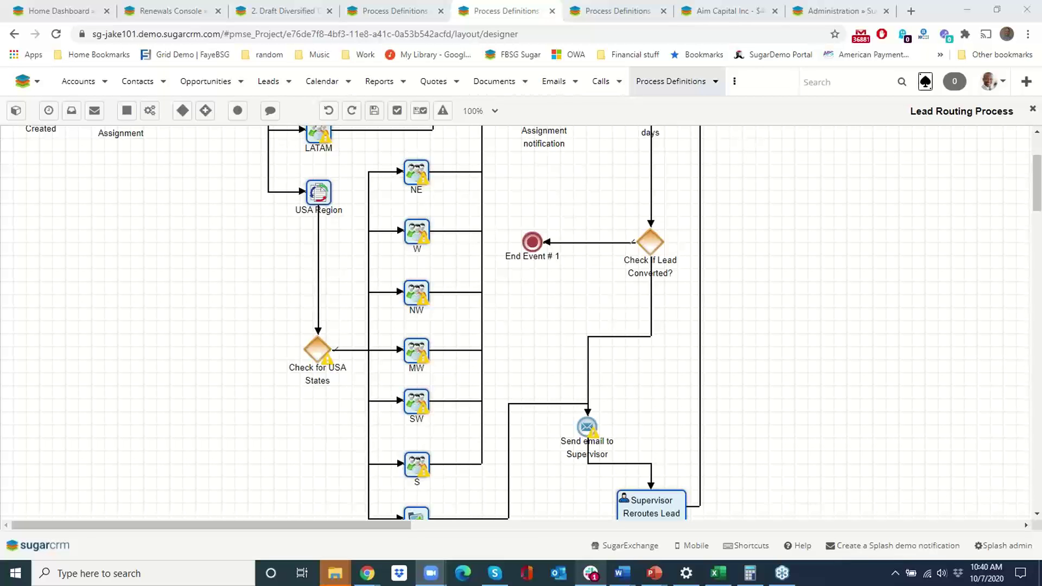
left_click(1007, 237)
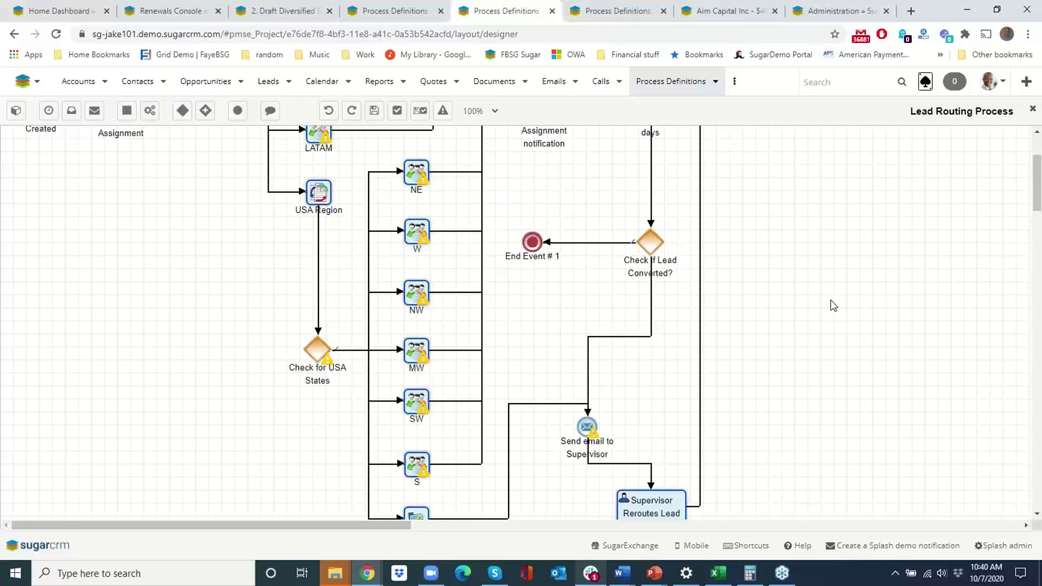
scroll(823, 294, "down", 1)
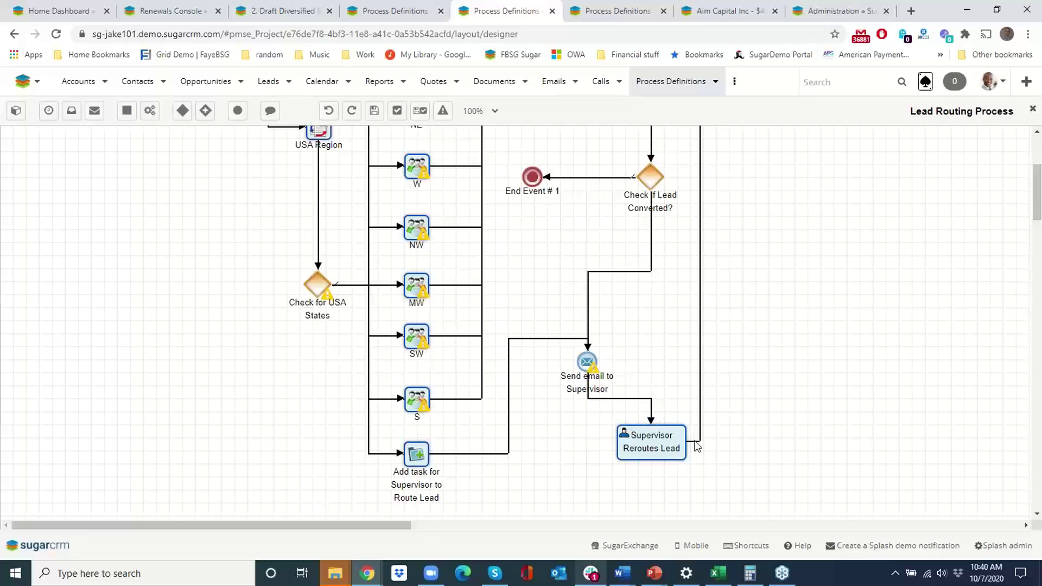
scroll(716, 379, "up", 3)
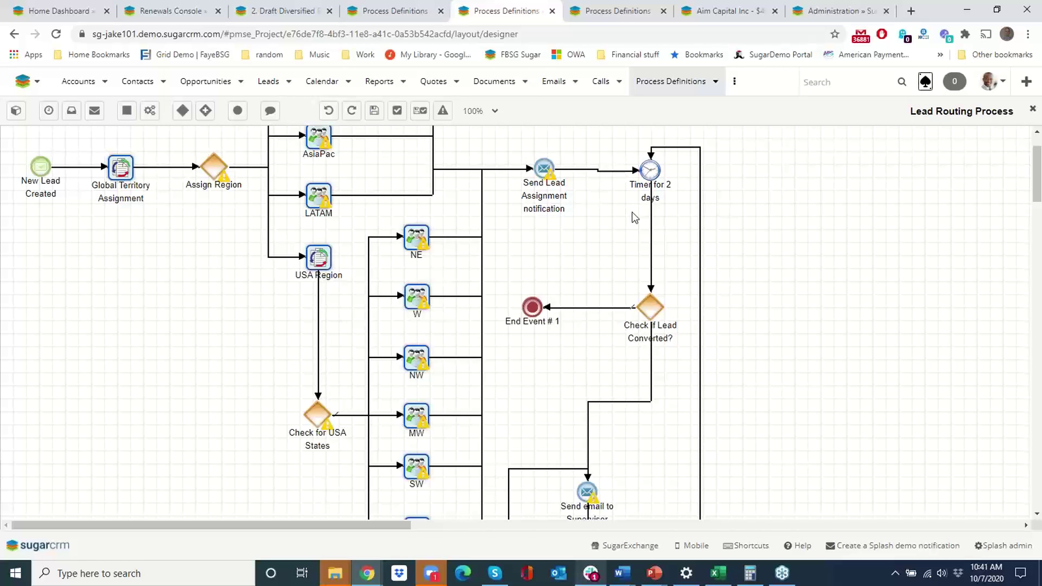
scroll(659, 266, "down", 4)
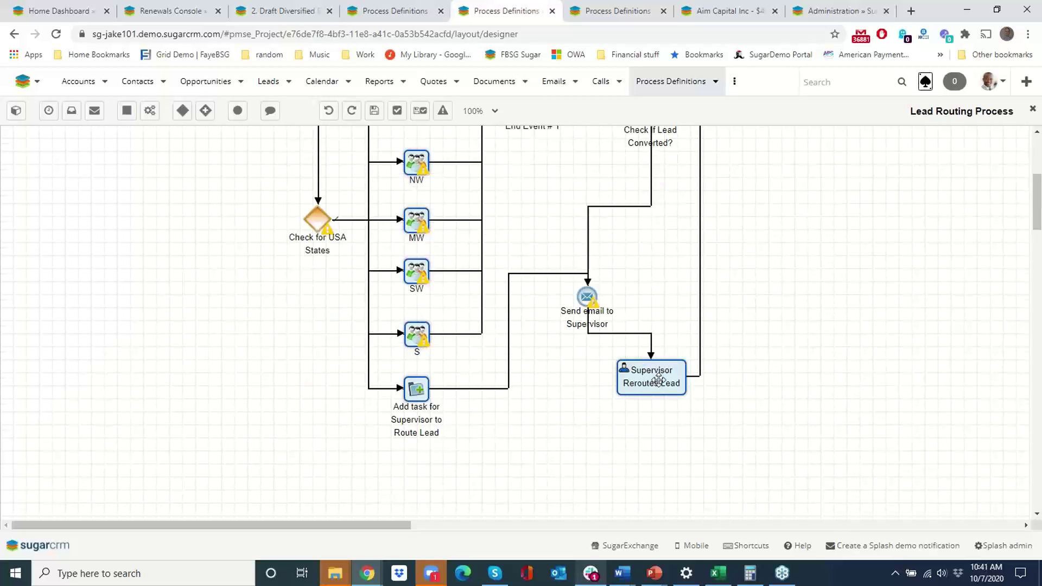
scroll(659, 379, "up", 3)
scroll(658, 378, "up", 2)
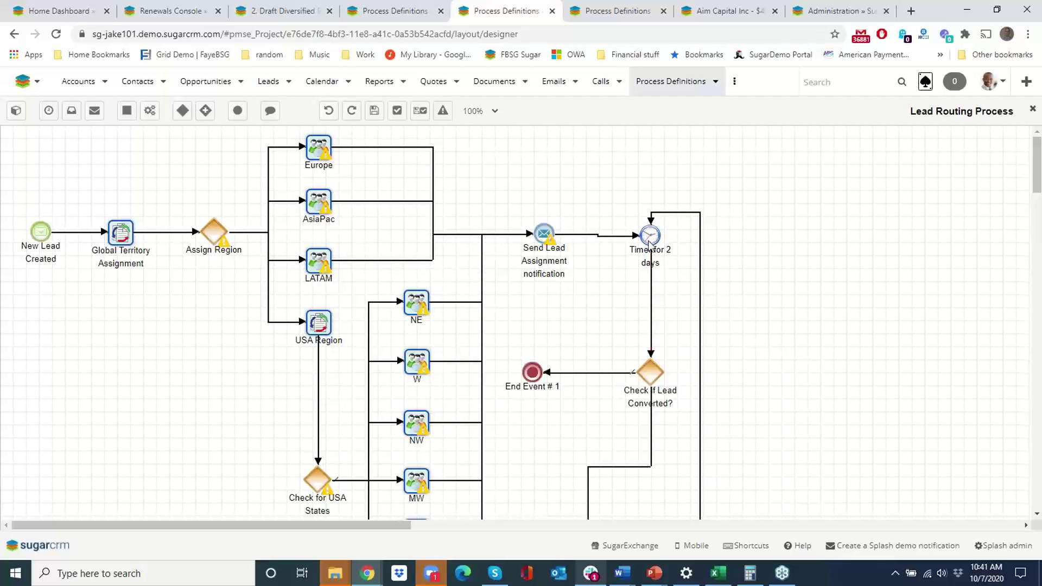
View the case SLA and follow-up process, then the full list of process definitions
left_click(614, 20)
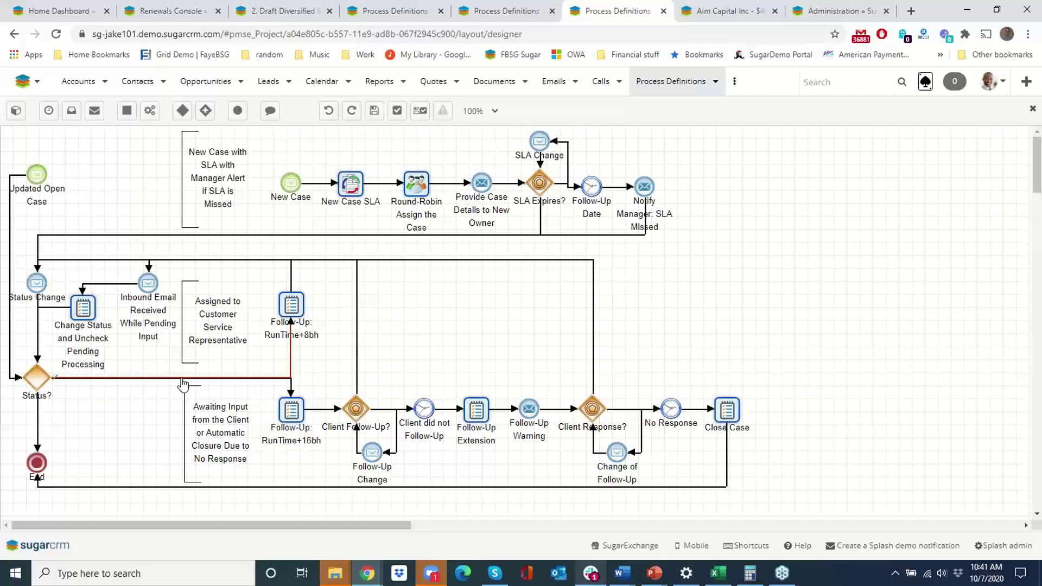
left_click(154, 12)
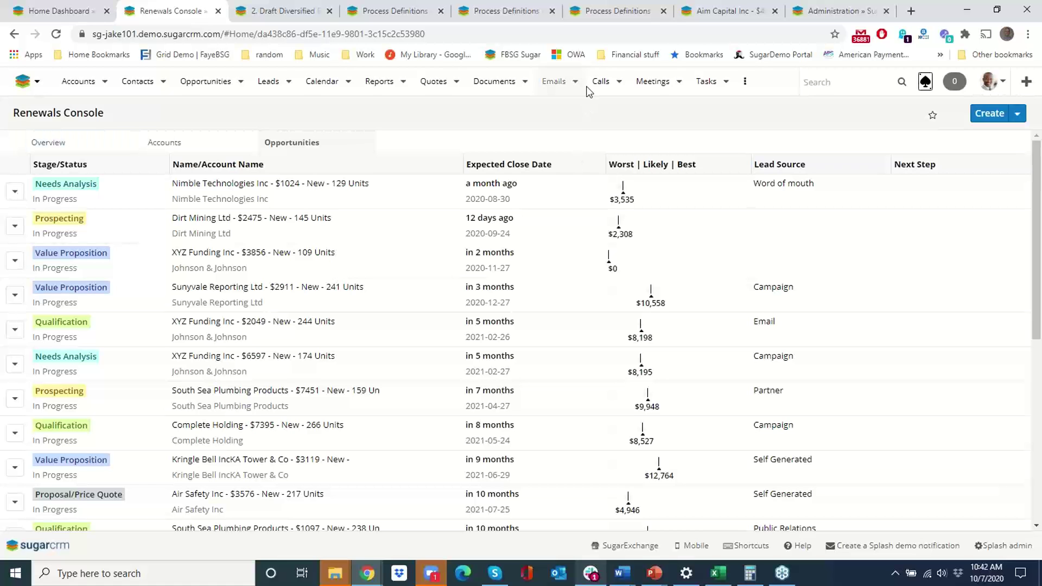
left_click(598, 15)
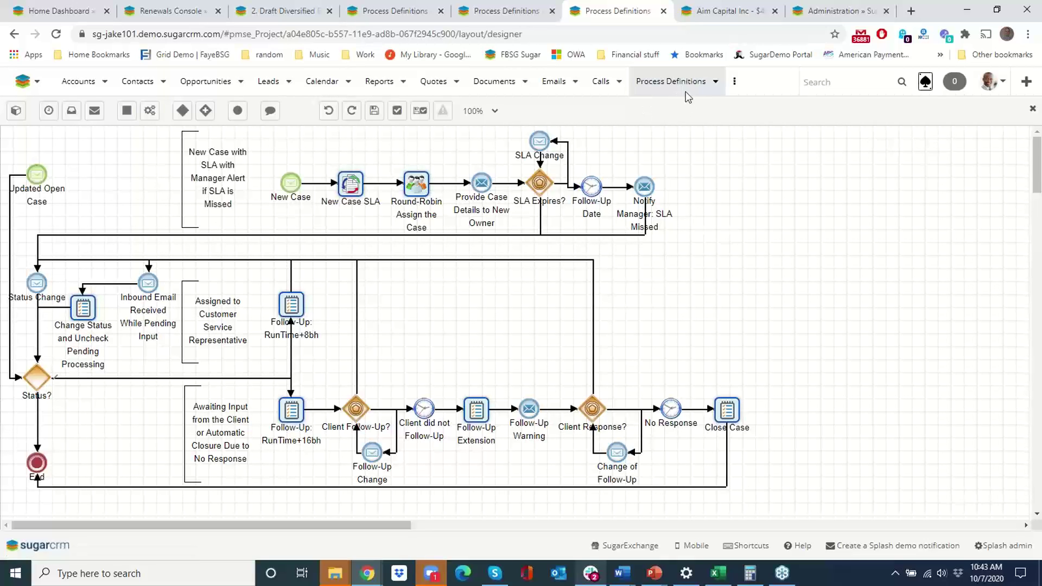
left_click(673, 83)
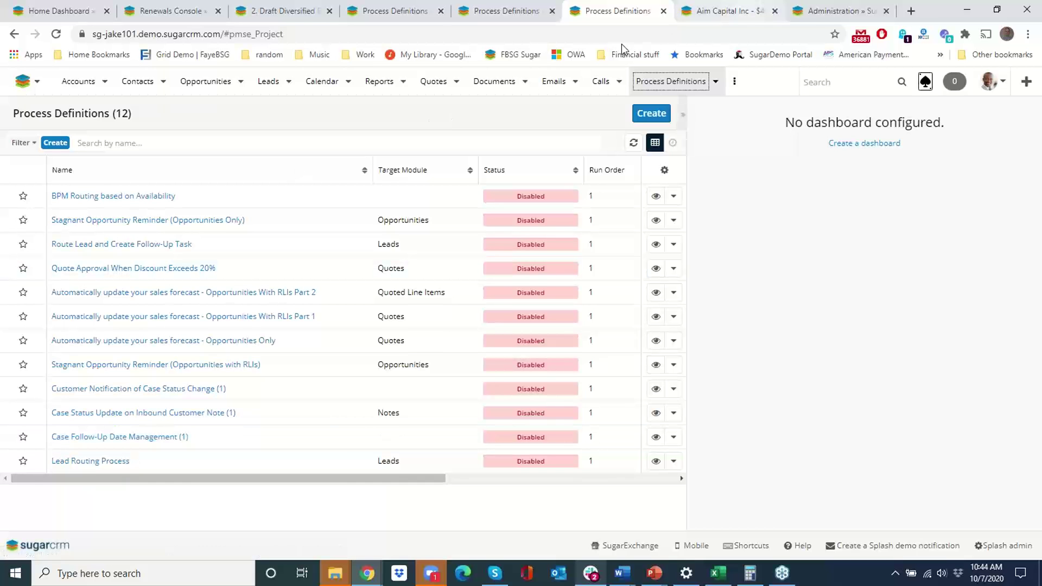
left_click(504, 11)
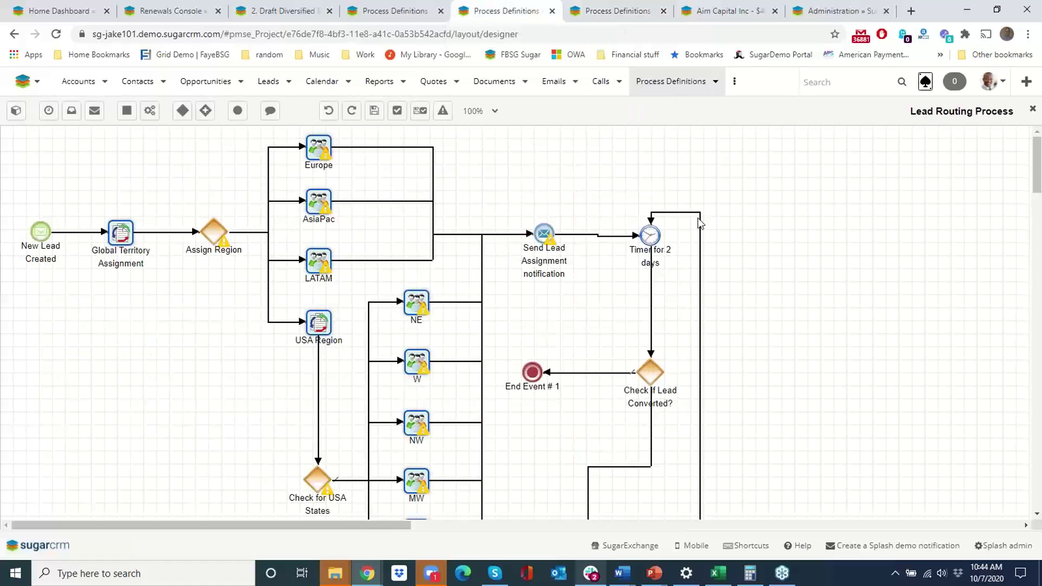
Open the Aim Capital Inc opportunity for 207 units with its record dashboard and examine the Sales Process customer journey
left_click(726, 13)
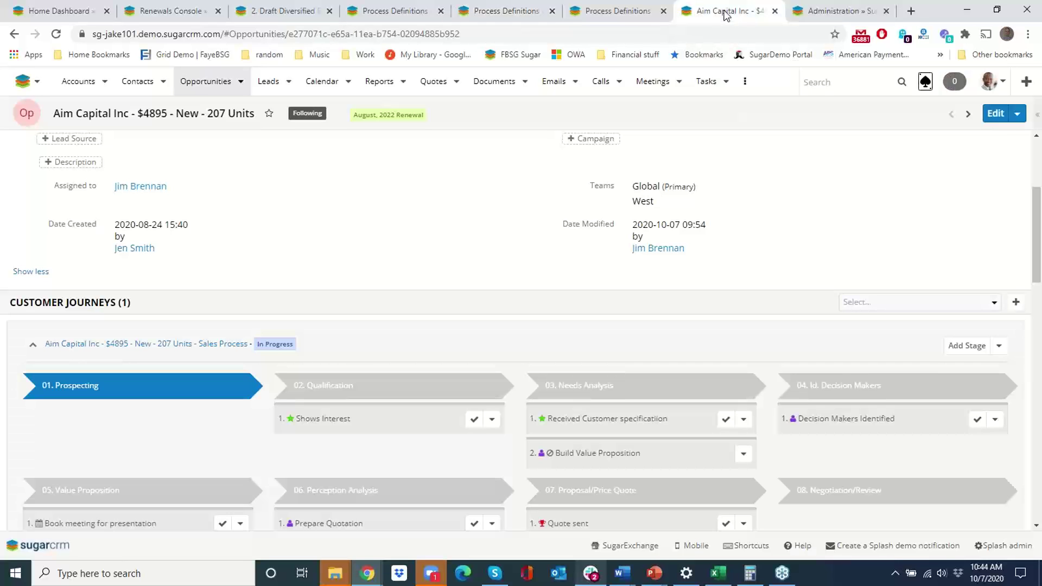
left_click(992, 124)
scroll(365, 279, "down", 1)
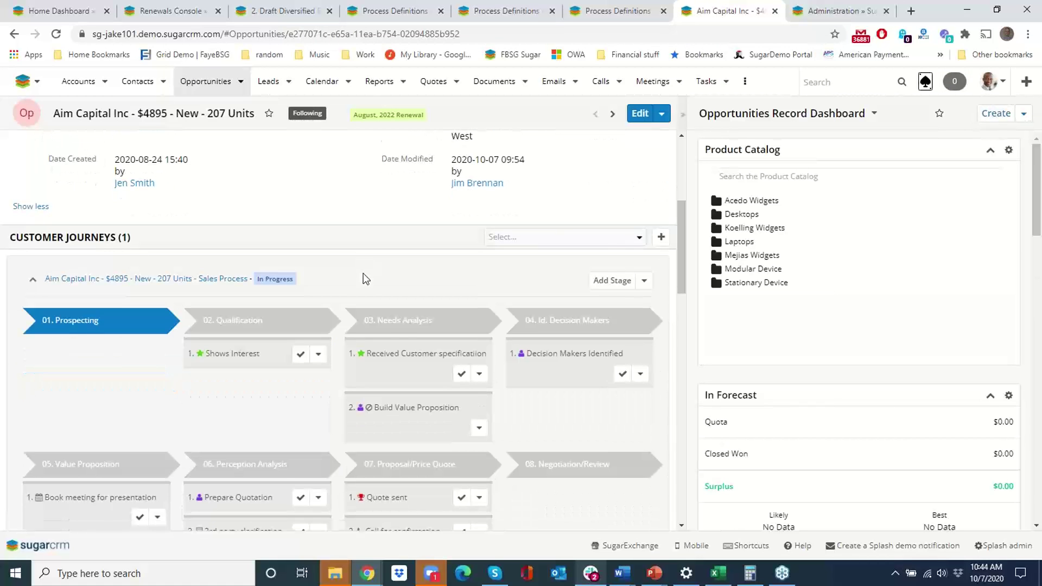
scroll(365, 281, "down", 1)
scroll(366, 282, "down", 1)
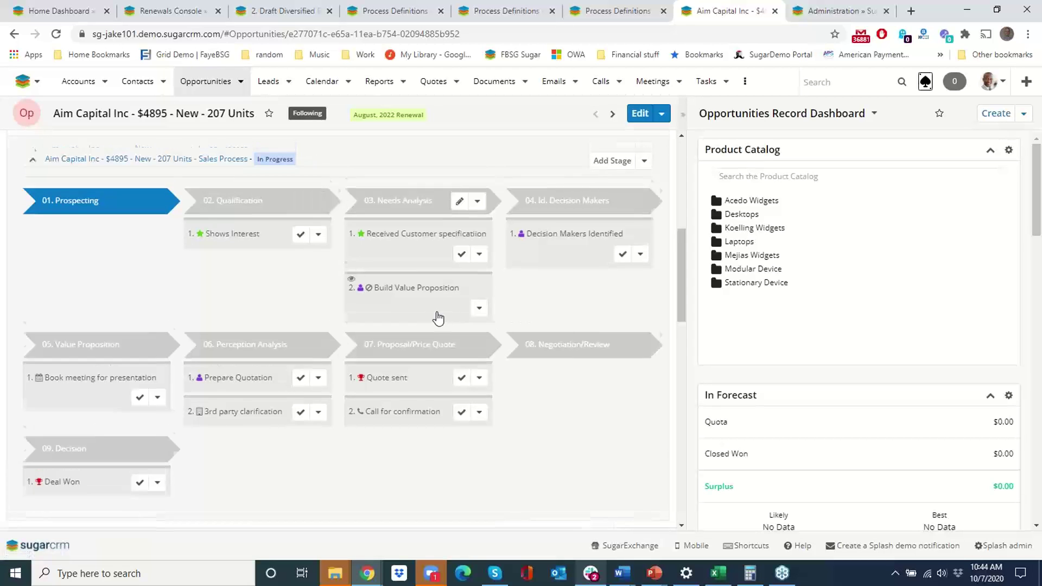
scroll(439, 312, "up", 3)
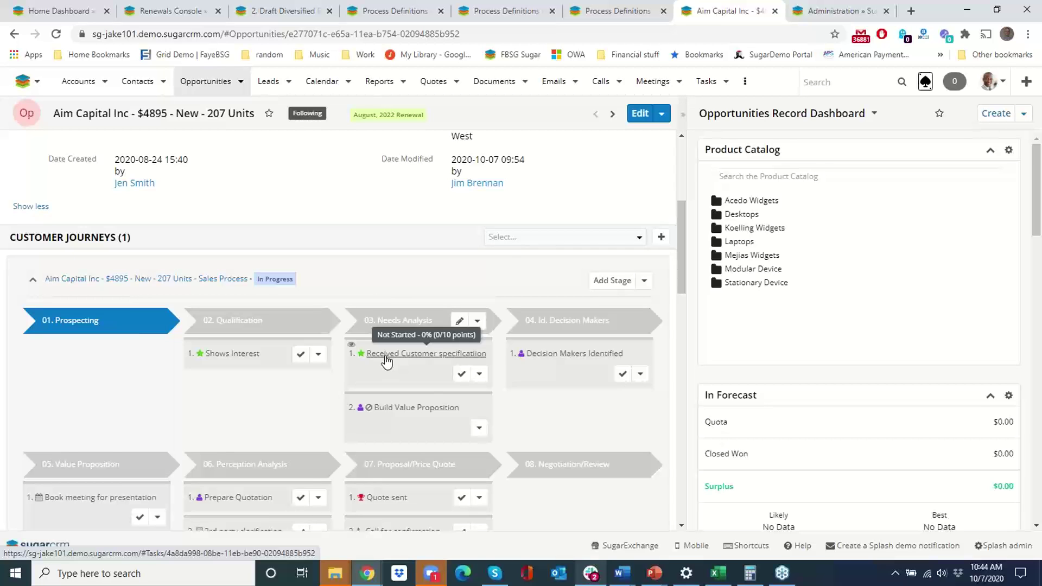
scroll(489, 450, "down", 1)
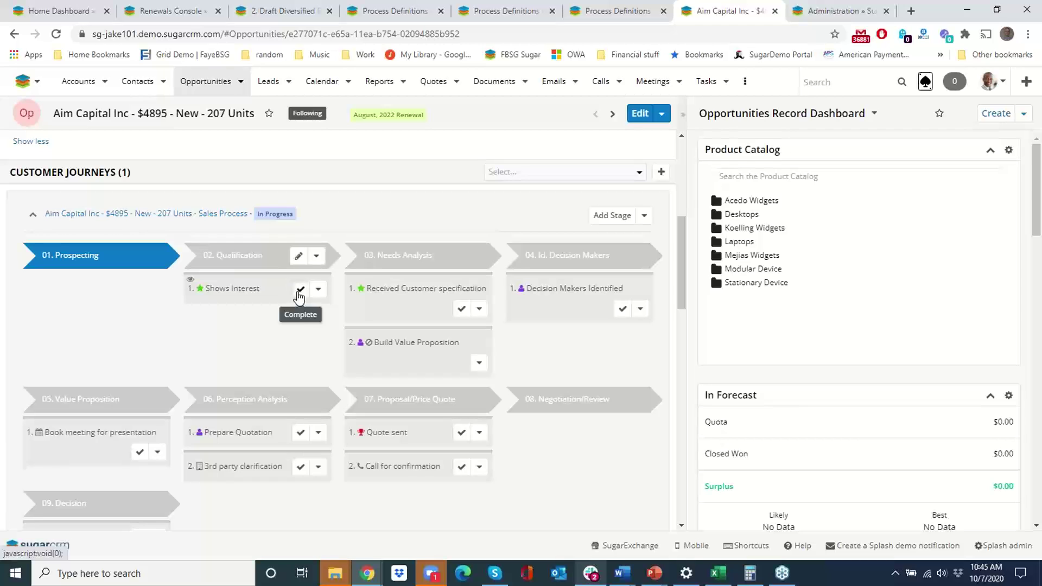
Mark the Shows Interest and Received Customer specificatiion activities complete in the Aim Capital Inc customer journey
left_click(299, 293)
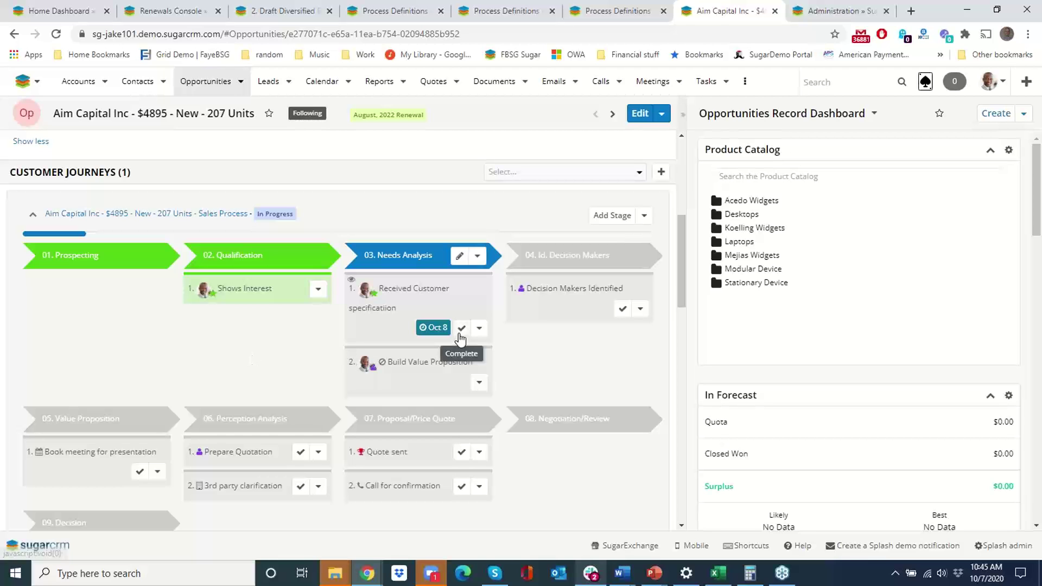
scroll(481, 392, "down", 1)
scroll(481, 392, "down", 1)
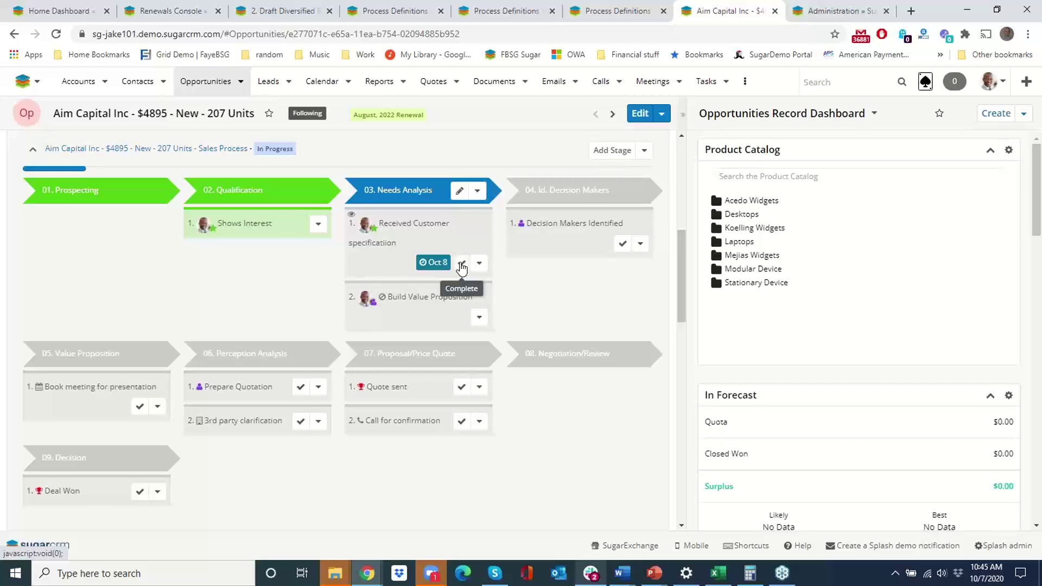
left_click(462, 266)
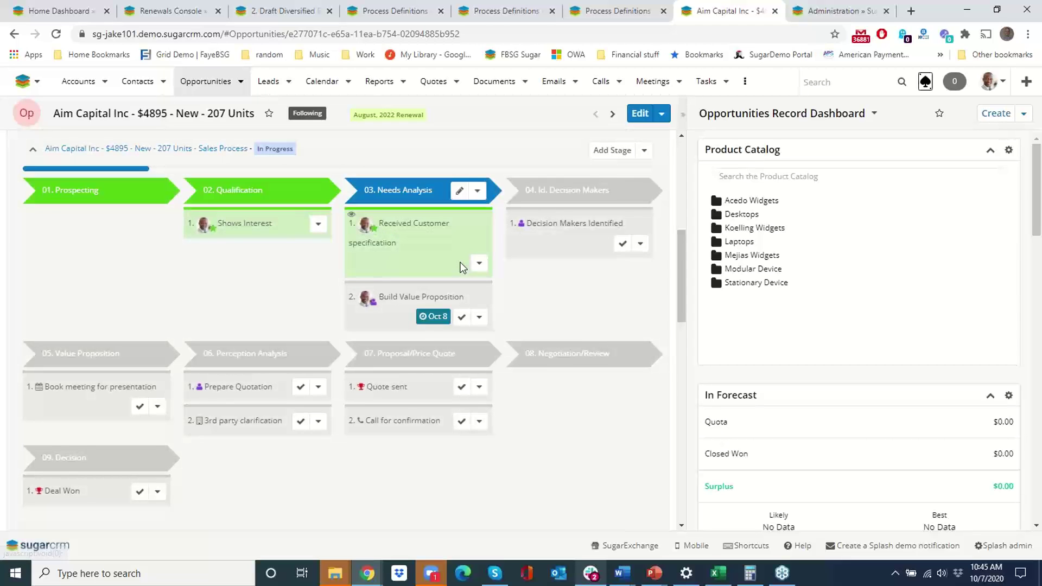
Look over the remaining Sales Process activities through the Decision stage and view the Administration settings
mouse_move(434, 320)
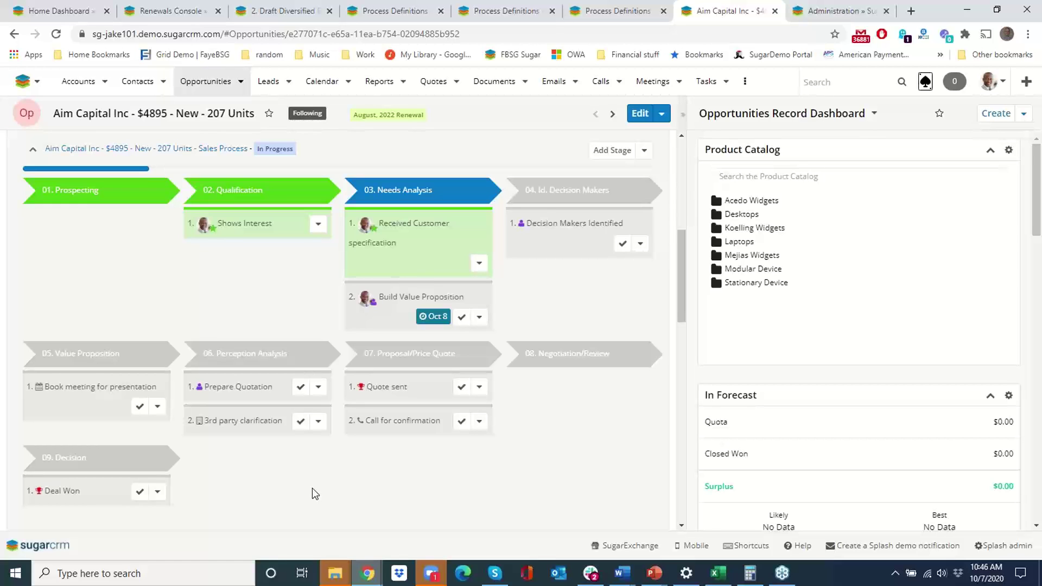
scroll(389, 478, "down", 1)
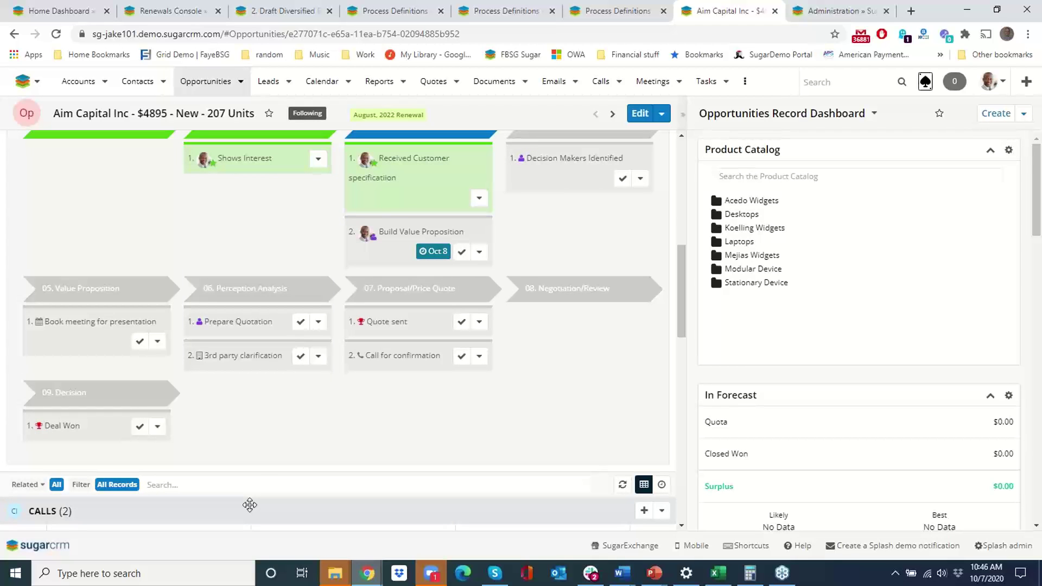
scroll(257, 469, "up", 1)
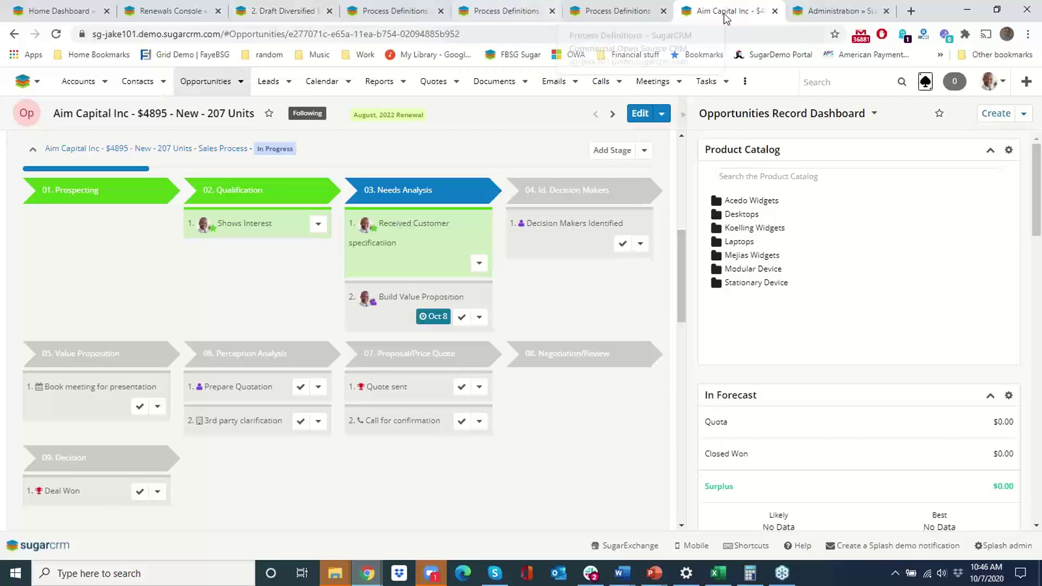
left_click(818, 16)
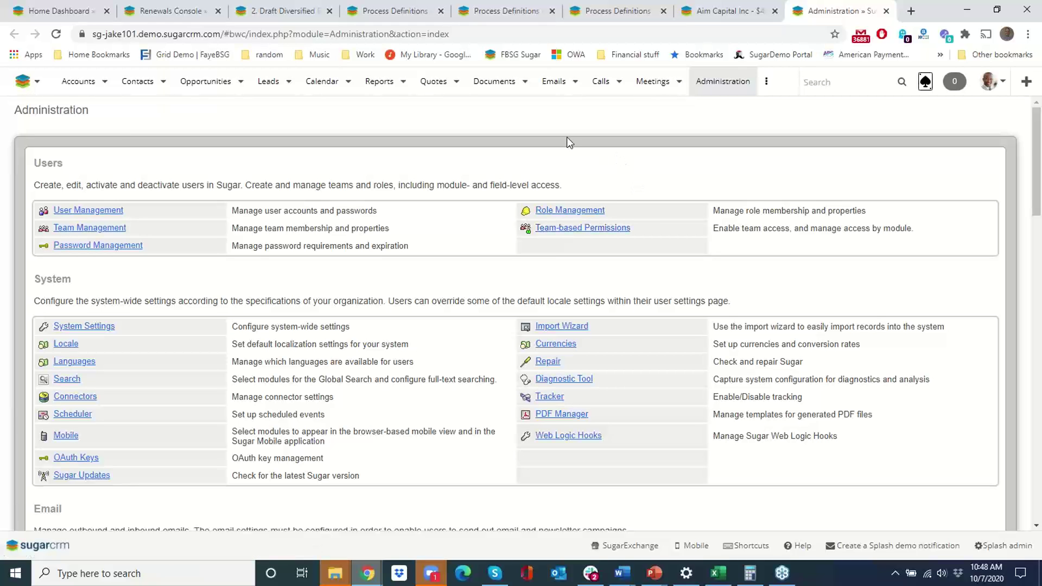
Select 360 Vacations among the Renewals Console accounts and open its full record in a new tab
left_click(142, 16)
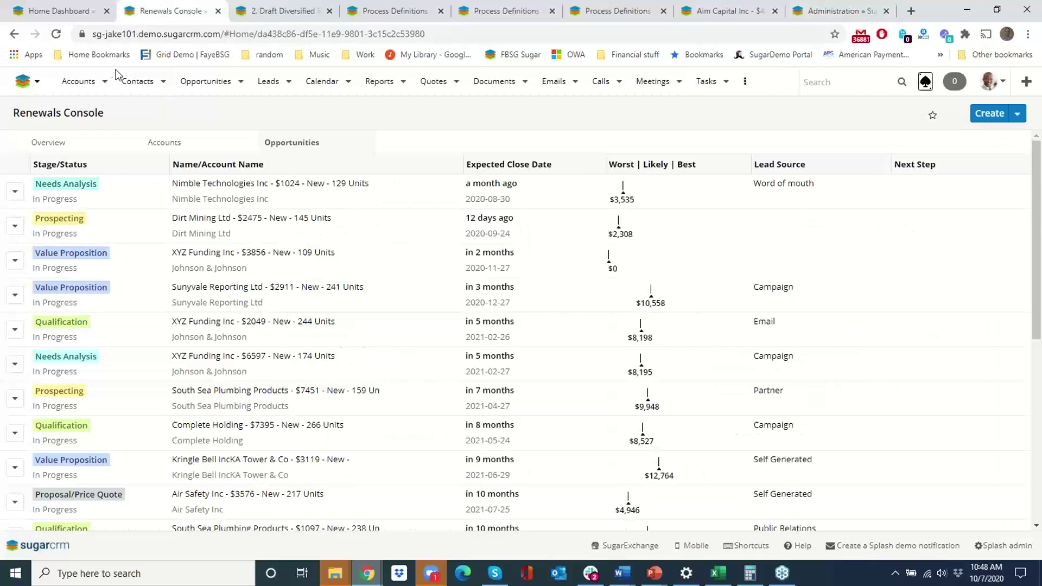
left_click(171, 144)
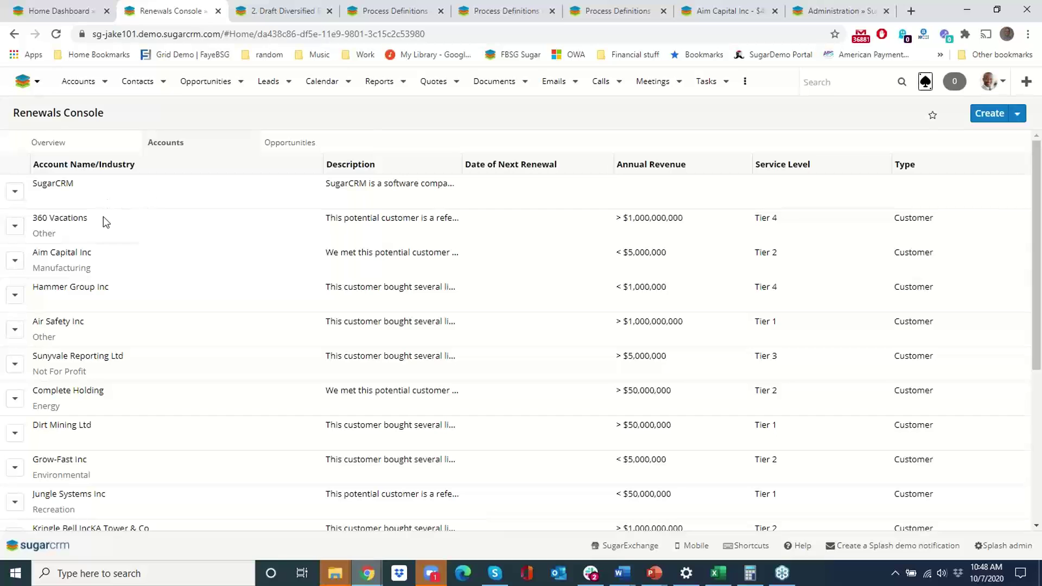
left_click(105, 234)
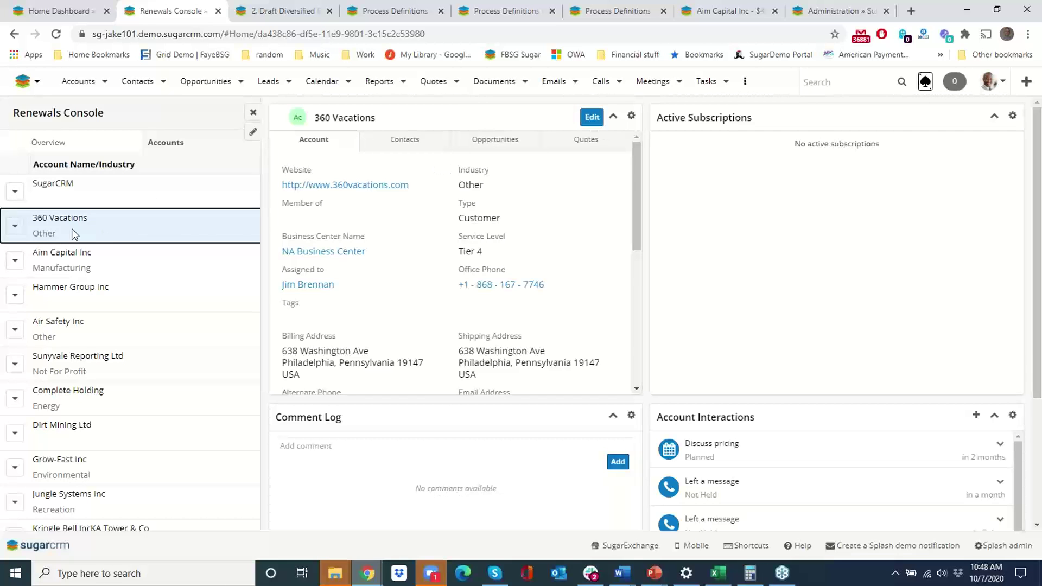
left_click(15, 226)
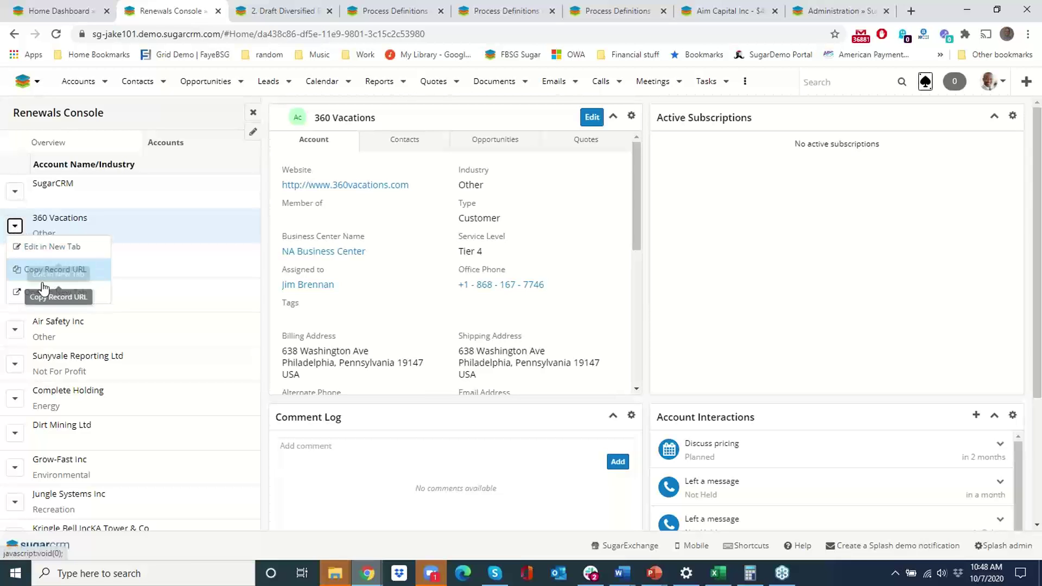
left_click(28, 296)
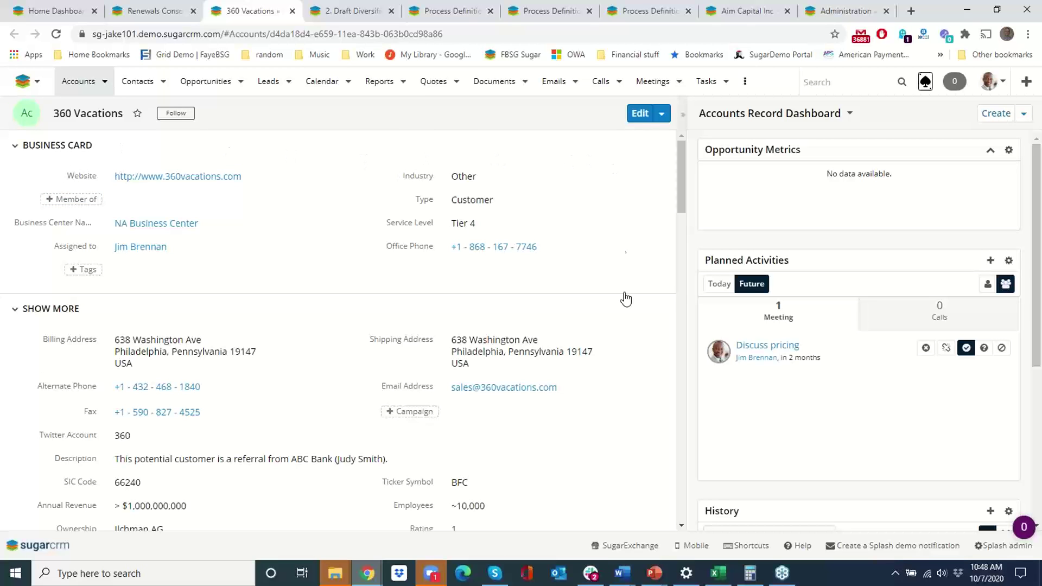
Examine the 360 Vacations account's business card and additional details, including annual revenue, employees, ownership and teams
scroll(635, 456, "down", 1)
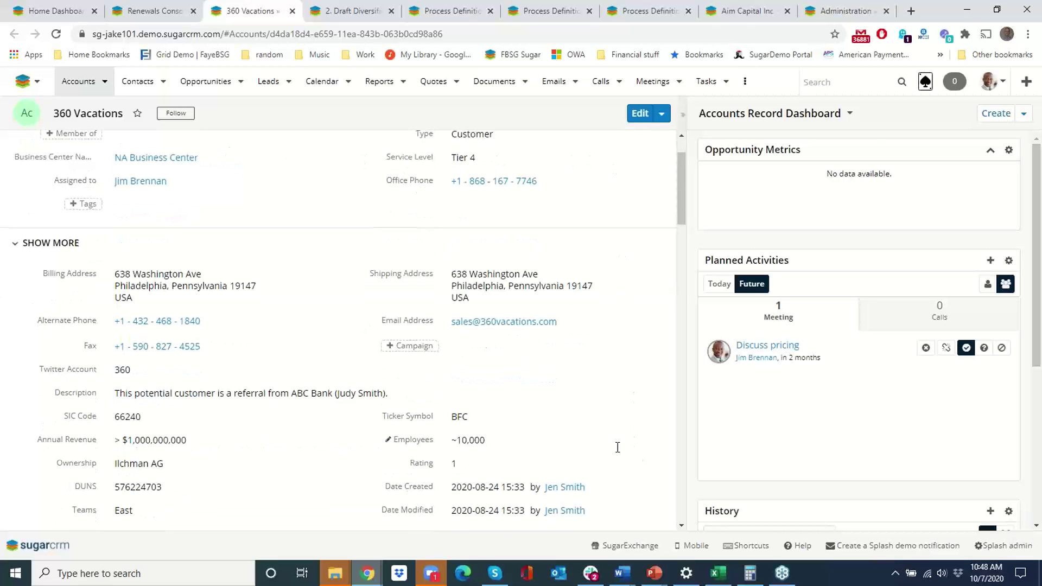
scroll(617, 448, "down", 1)
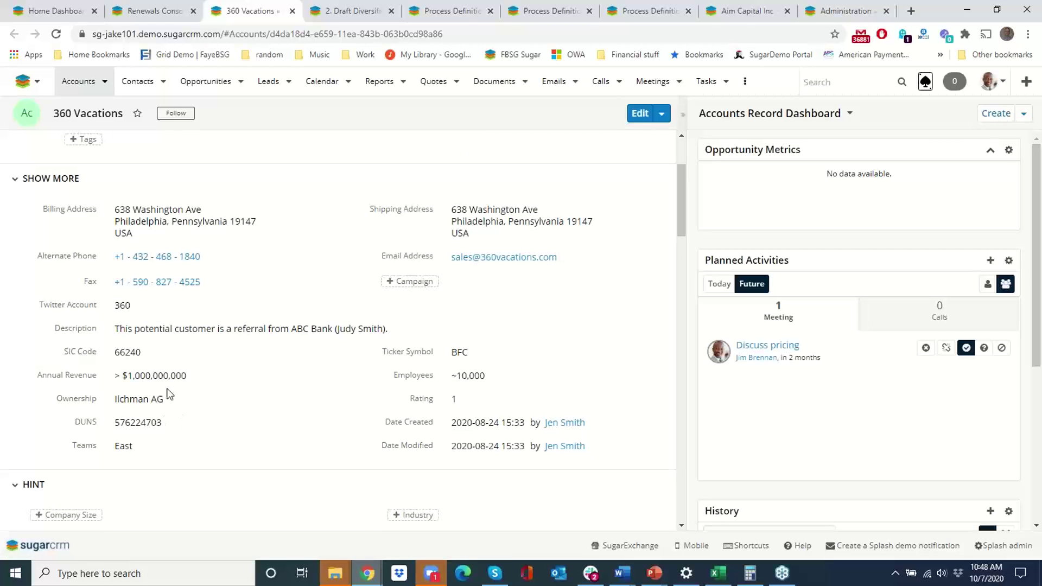
scroll(162, 382, "up", 2)
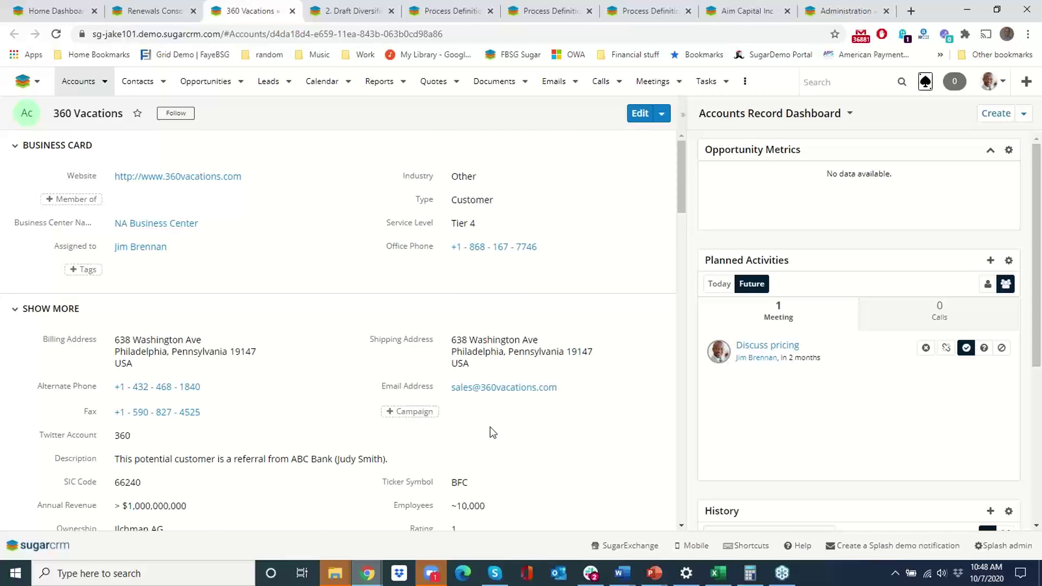
scroll(492, 433, "down", 2)
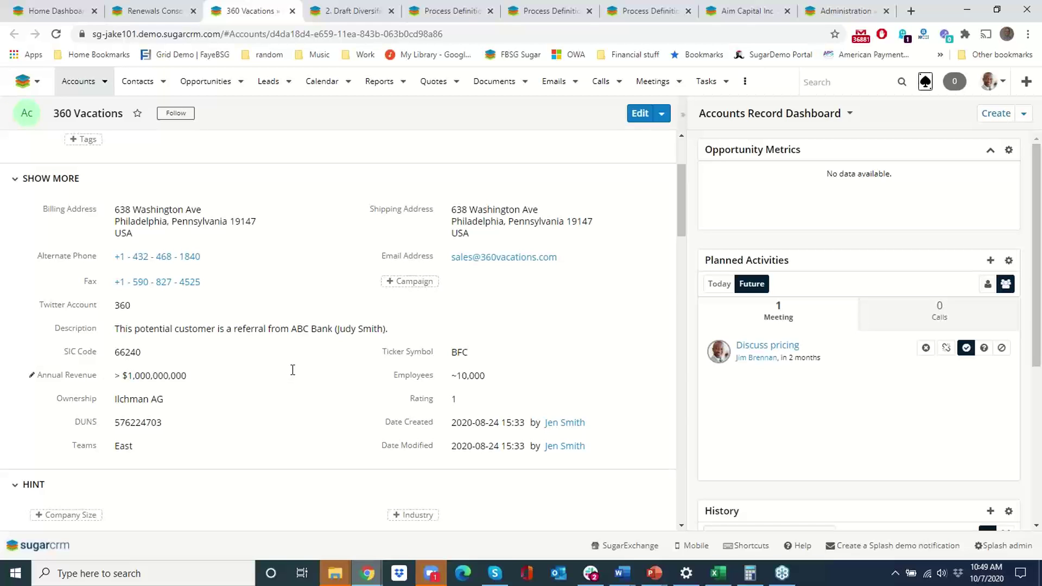
scroll(293, 372, "up", 3)
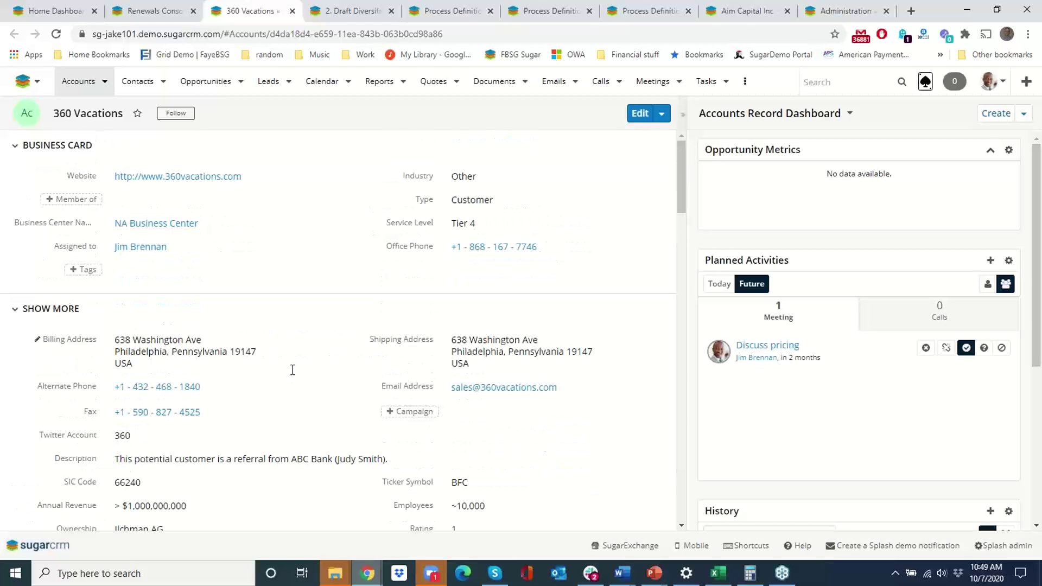